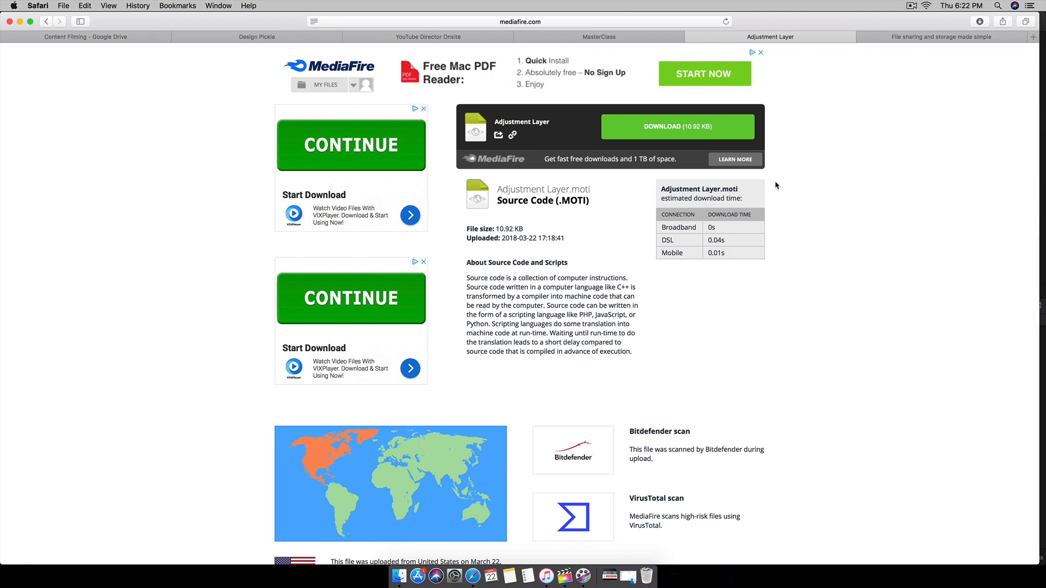
- Hide the open windows and move Adjustment Layer.moti out of the adjustment layer folder onto the desktop
left_click(20, 22)
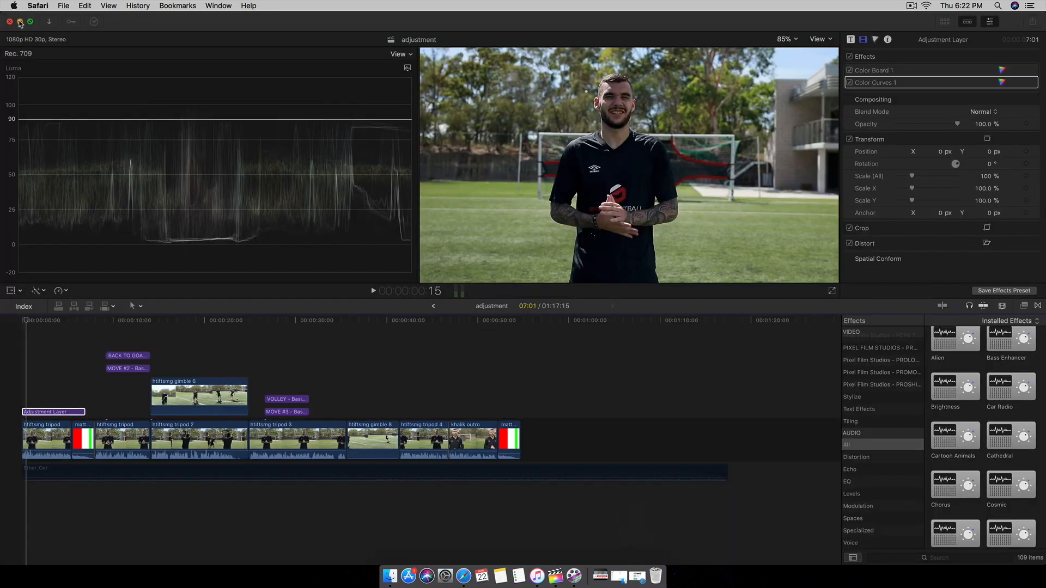
left_click(20, 22)
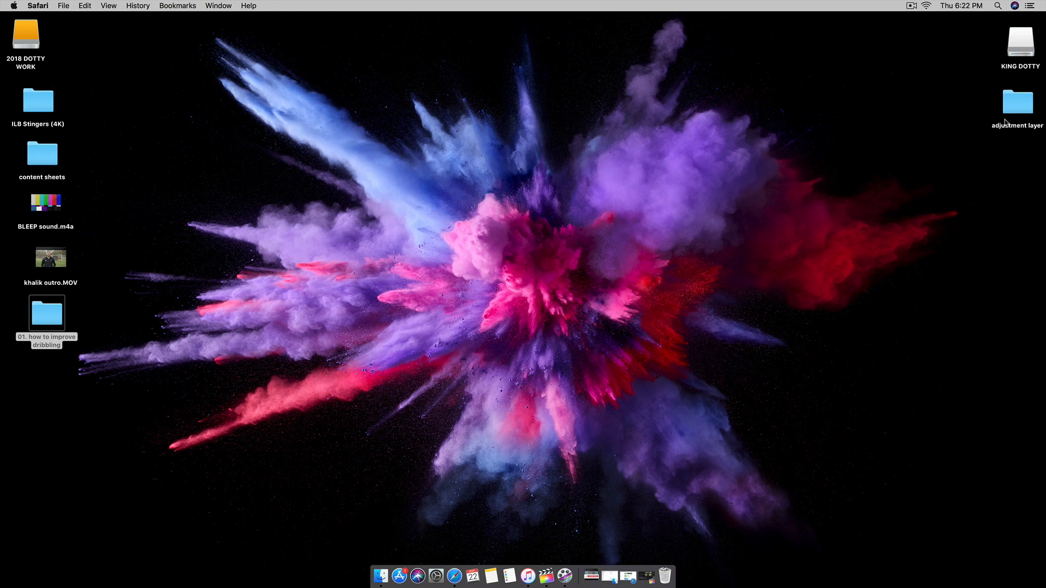
double_click(1016, 104)
left_click(379, 101)
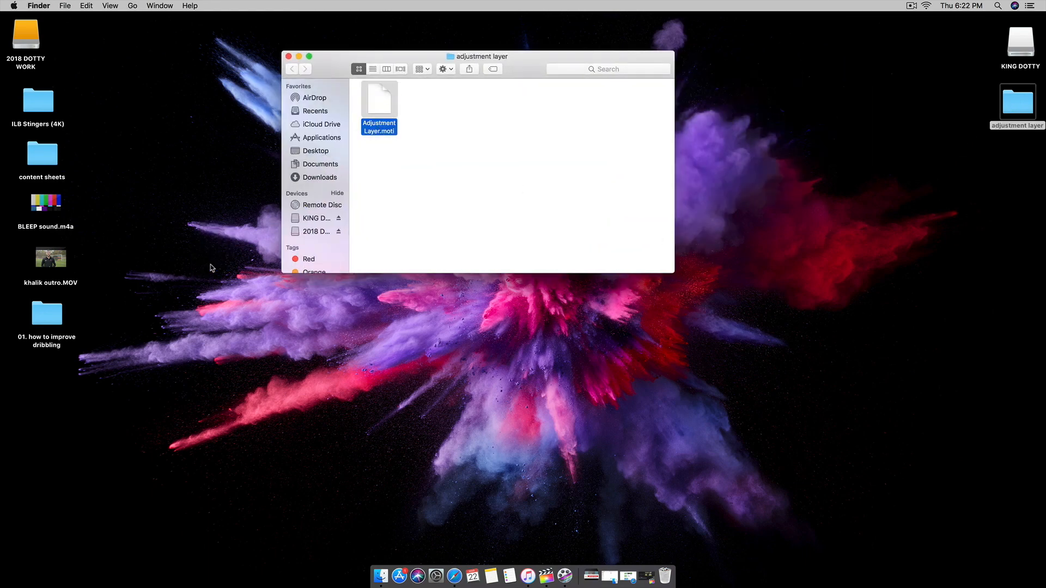
left_click(289, 56)
left_click_drag(216, 259, 922, 323)
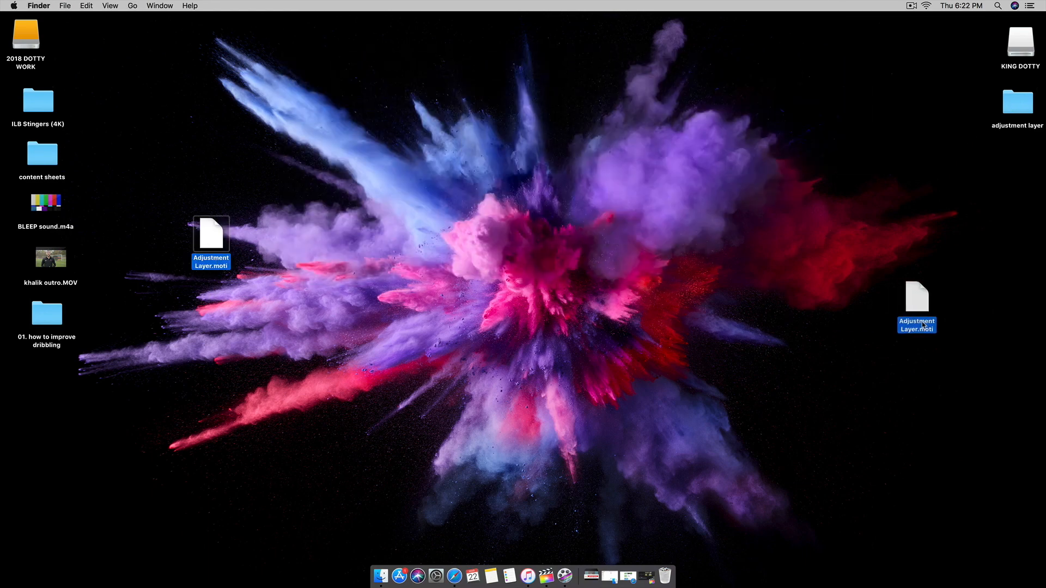
left_click(869, 383)
right_click(922, 203)
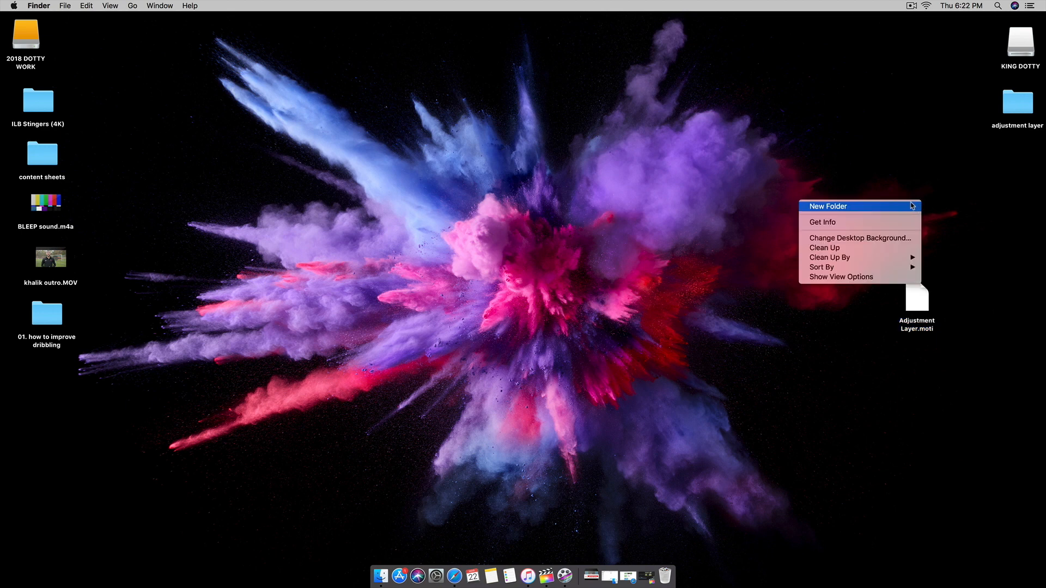
left_click(965, 154)
right_click(872, 177)
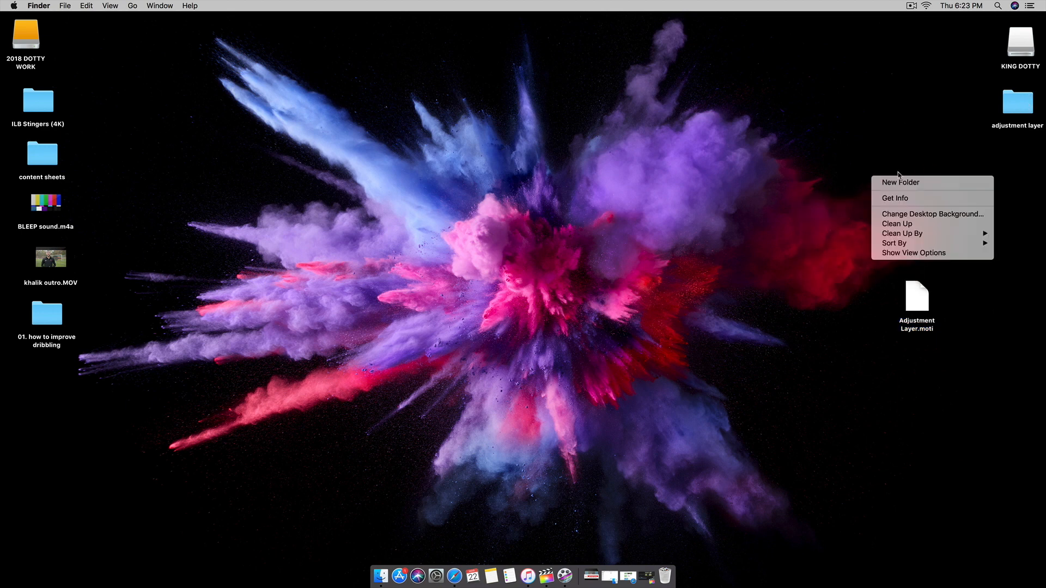
left_click(1006, 133)
- Move Adjustment Layer.moti from the desktop into the adjustment layer folder
left_click_drag(907, 311, 1012, 115)
- Open the Titles folder inside Motion Templates in the home folder's Movies directory in Finder
left_click(668, 548)
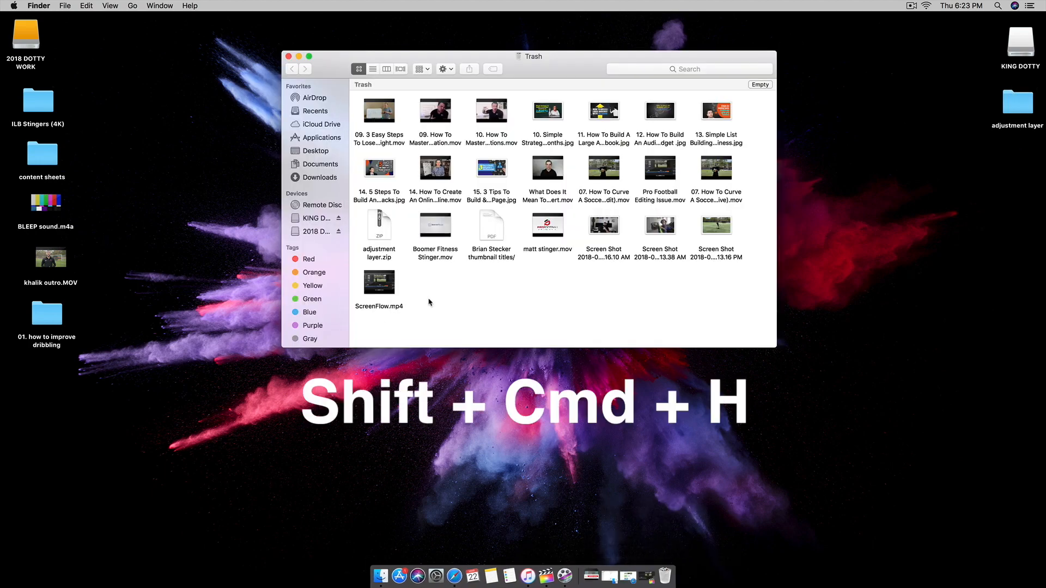
key("shift+super+h")
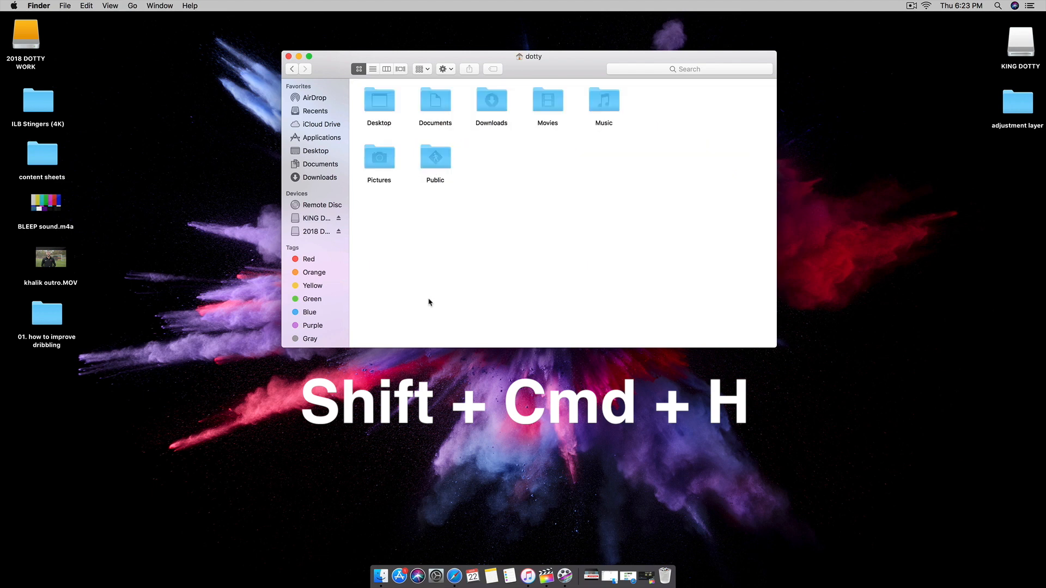
double_click(558, 109)
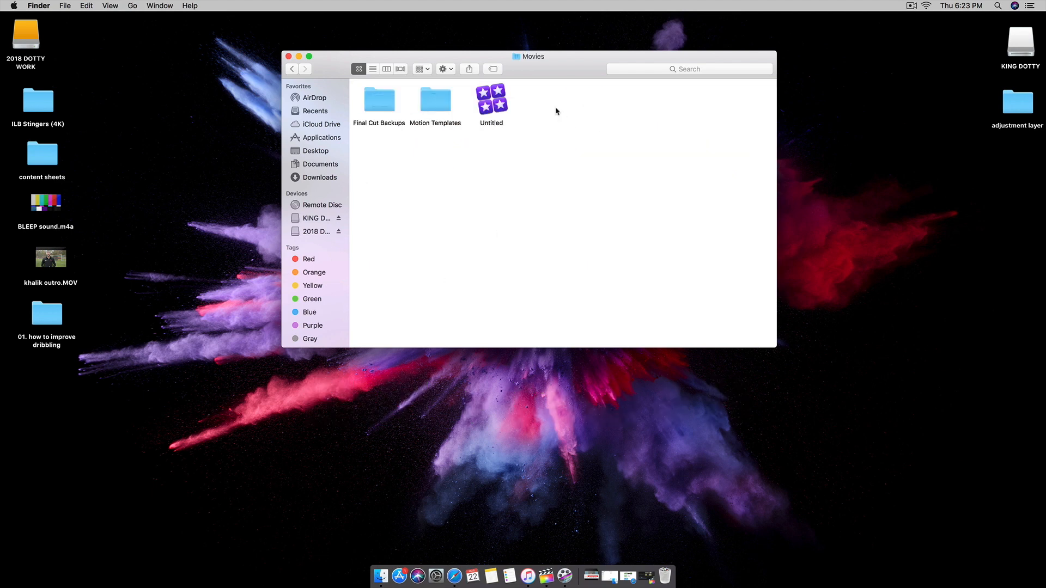
double_click(438, 111)
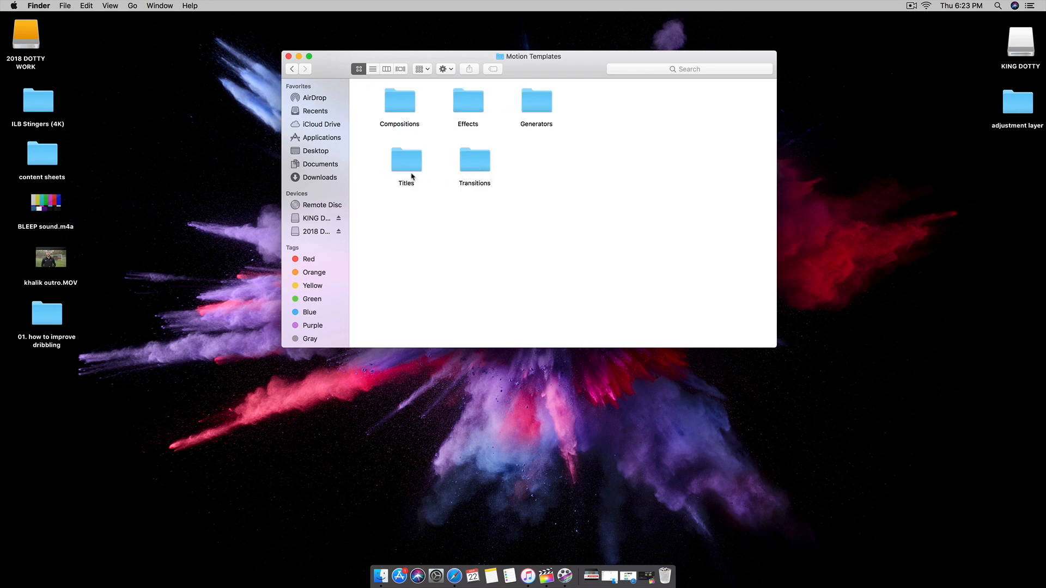
double_click(402, 166)
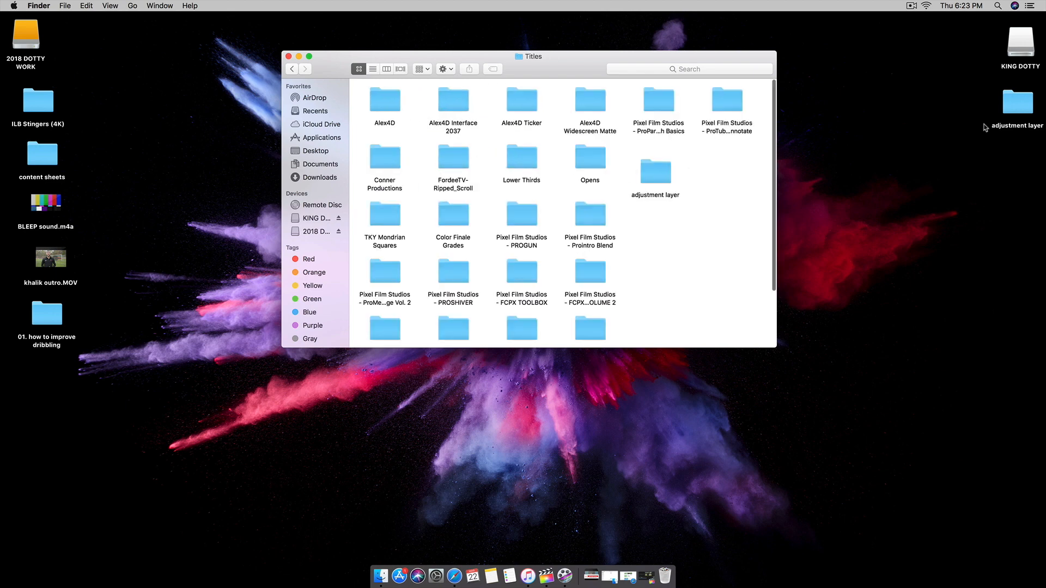
- Check the contents of the adjustment layer folder inside Titles and close the Finder window
left_click_drag(1014, 109, 997, 132)
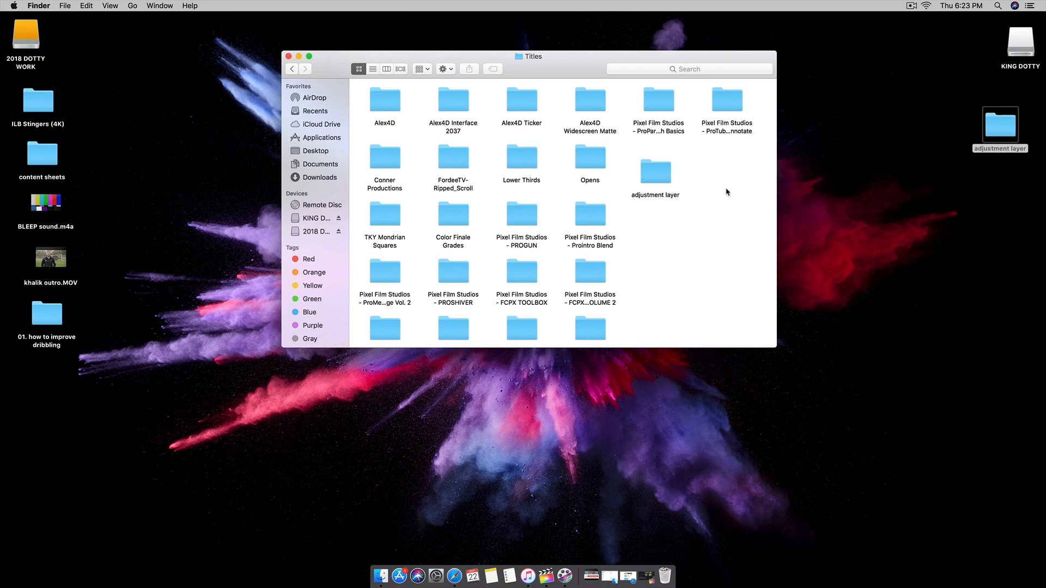
scroll(572, 229, "down", 2)
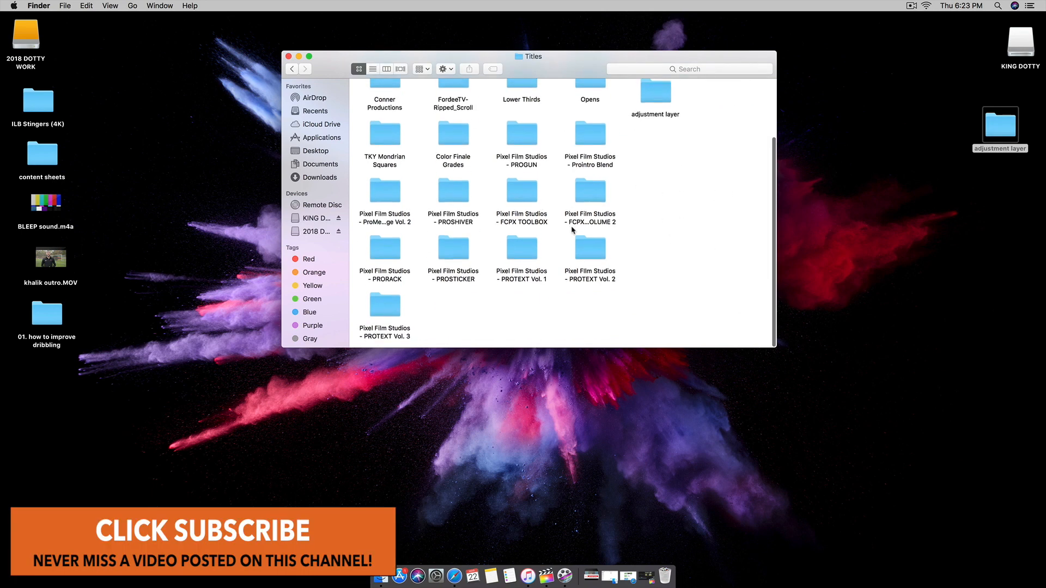
scroll(572, 229, "up", 2)
double_click(655, 172)
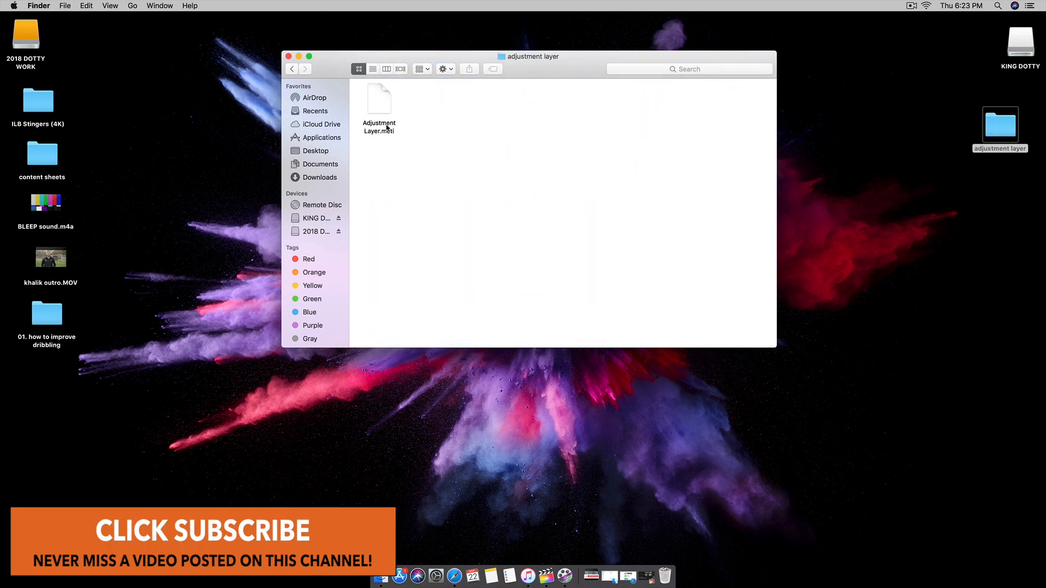
left_click(288, 56)
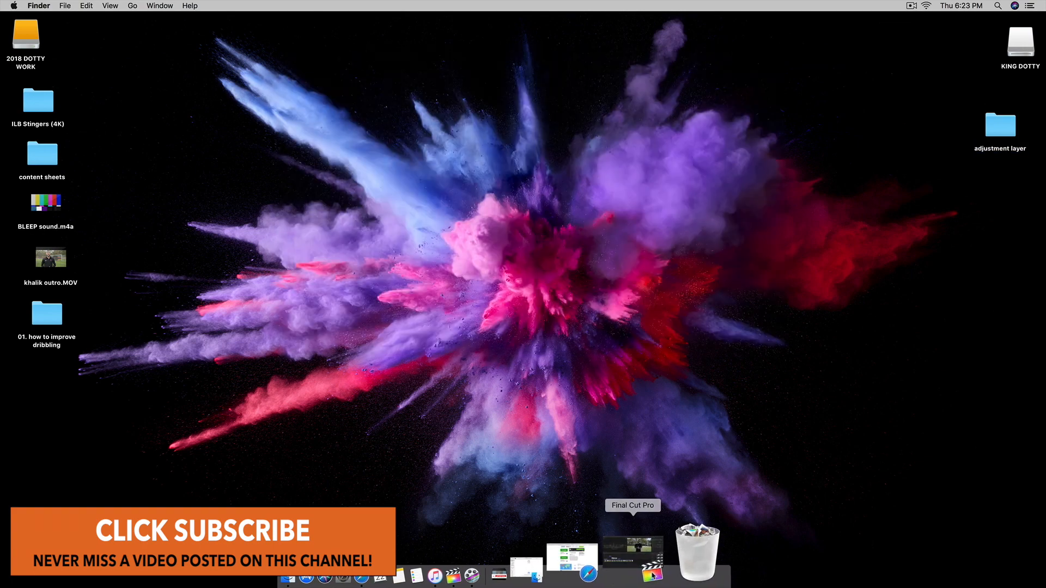
- Switch to Final Cut Pro and place the playhead over the first tripod clip
left_click(647, 577)
left_click(33, 381)
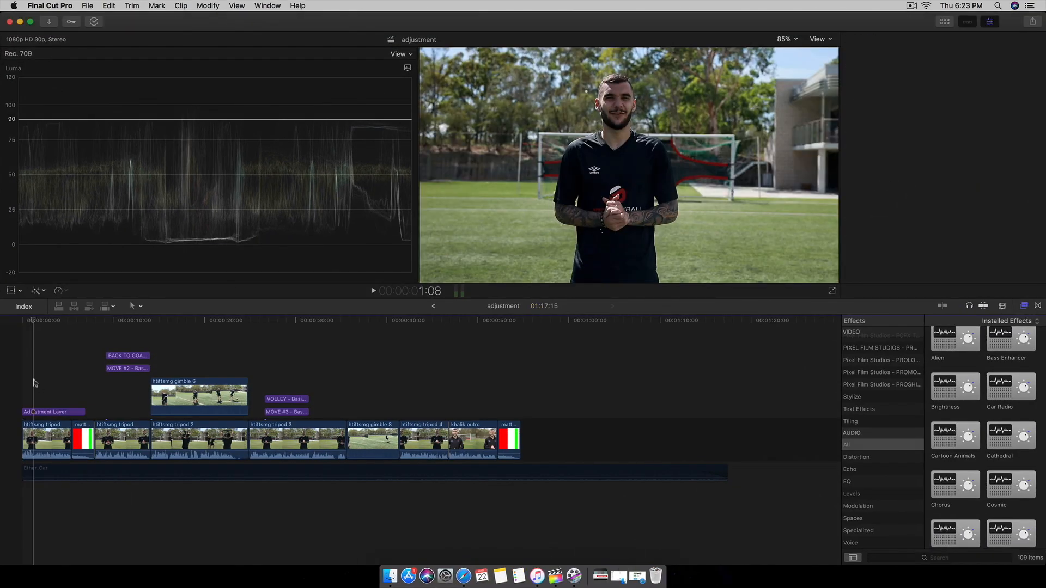
left_click(22, 380)
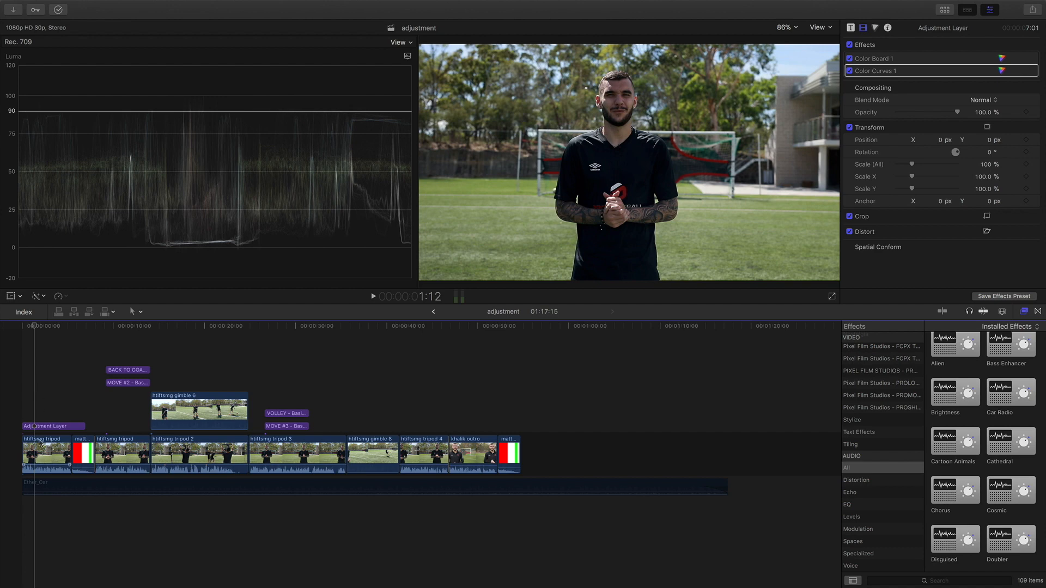
- Enable the effects on the first tripod clip in the timeline
left_click(34, 452)
left_click(849, 45)
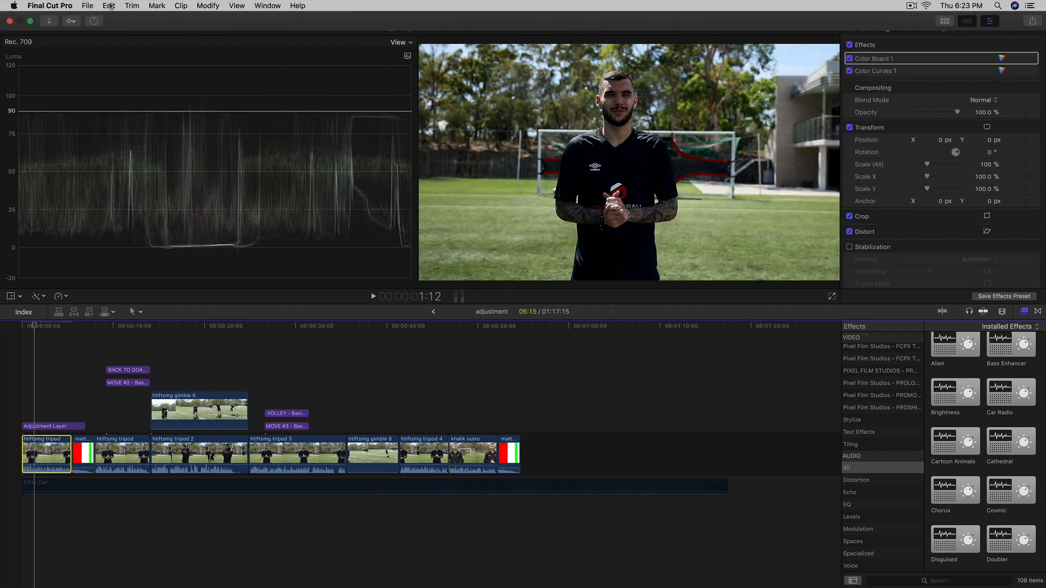
left_click(108, 6)
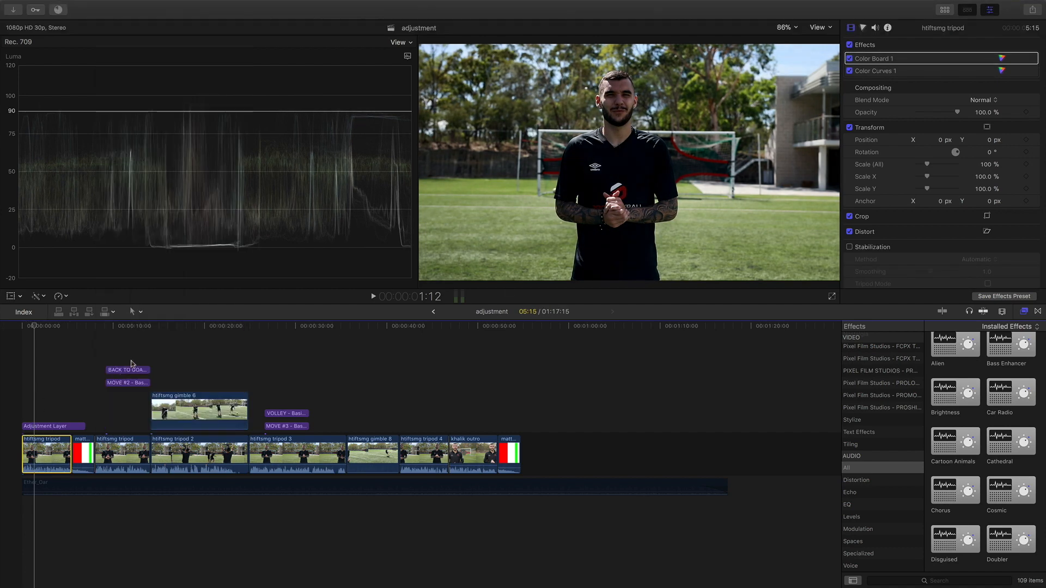
- Try to paste attributes onto the second tripod clip and the gimble 6, tripod 2, tripod 3 and gimble 8 clips
left_click_drag(137, 349, 387, 399)
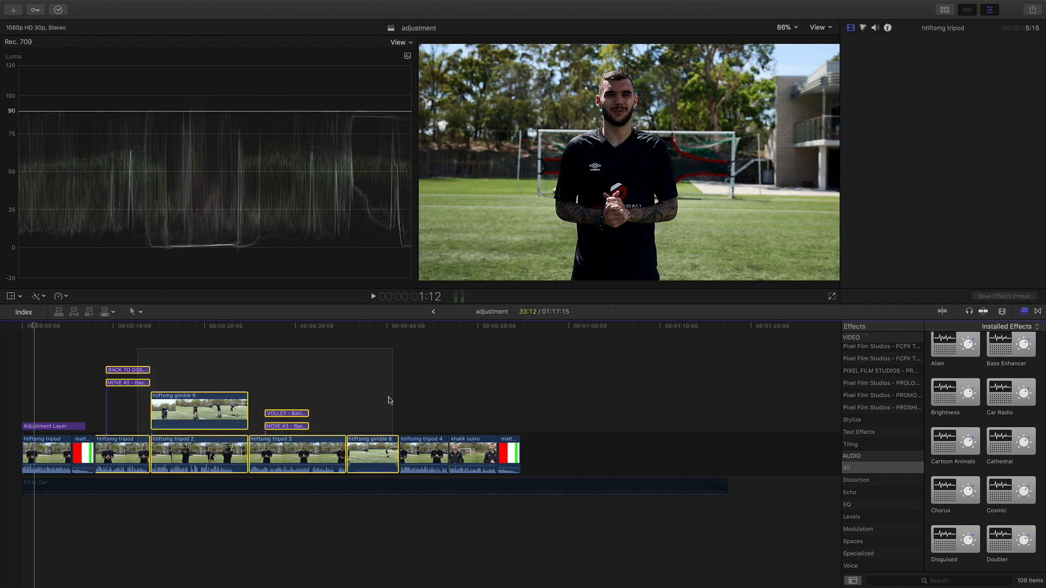
left_click(388, 399)
left_click(134, 450)
left_click(189, 414, "super")
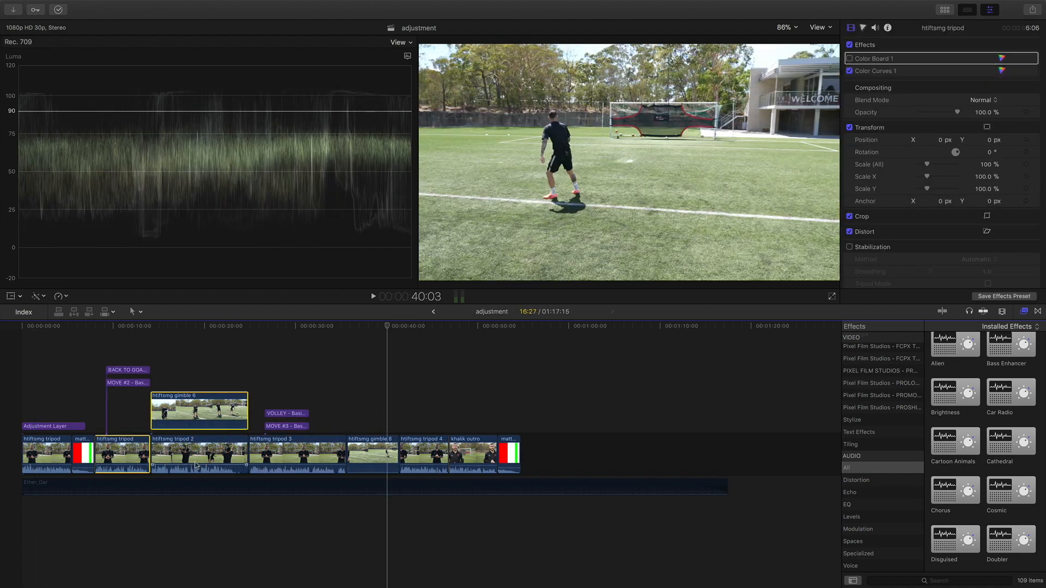
left_click(199, 457, "super")
left_click(297, 456, "super")
left_click(377, 459, "super")
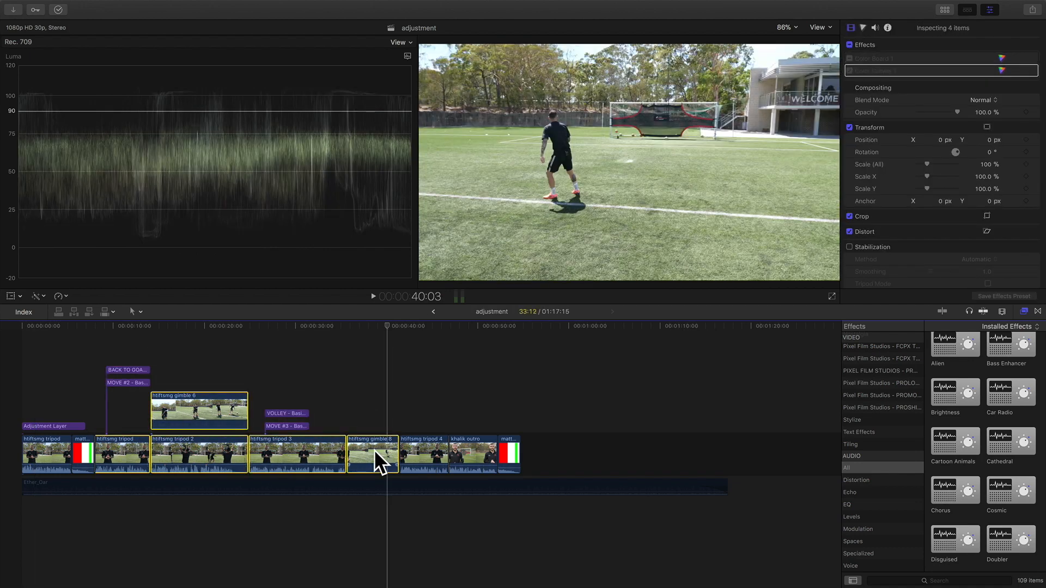
left_click(104, 6)
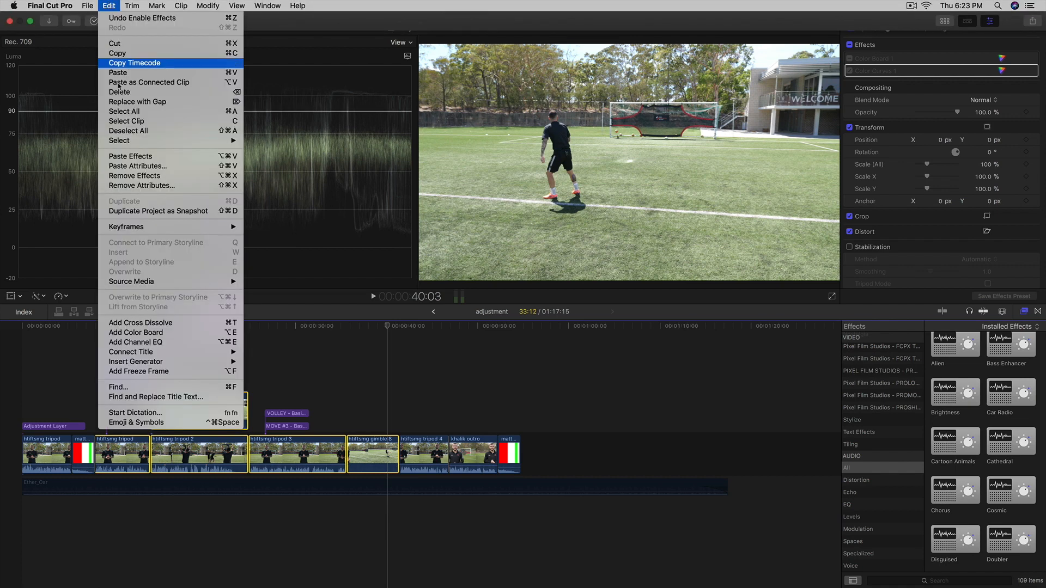
left_click(123, 166)
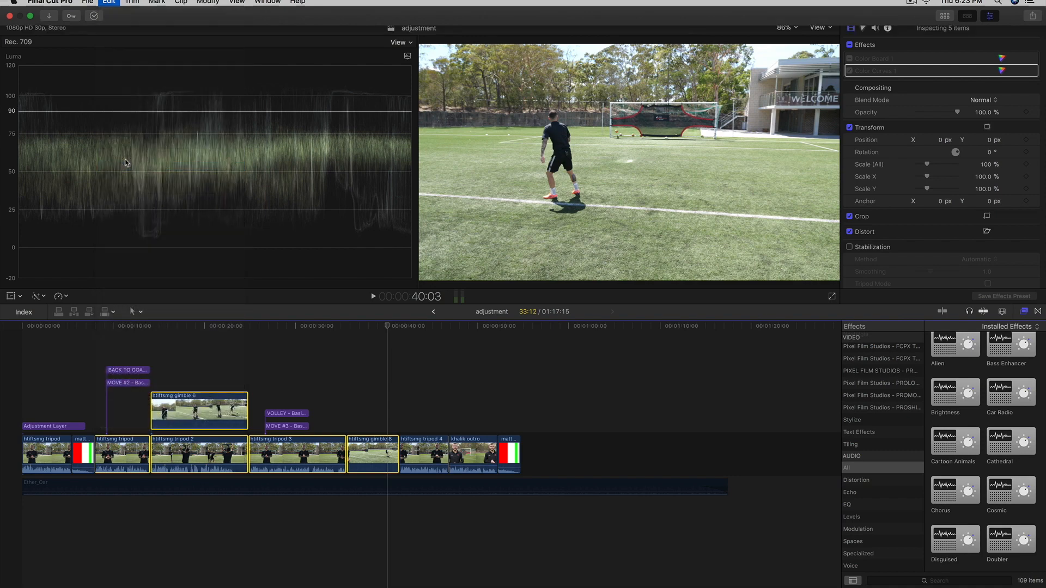
left_click(557, 332)
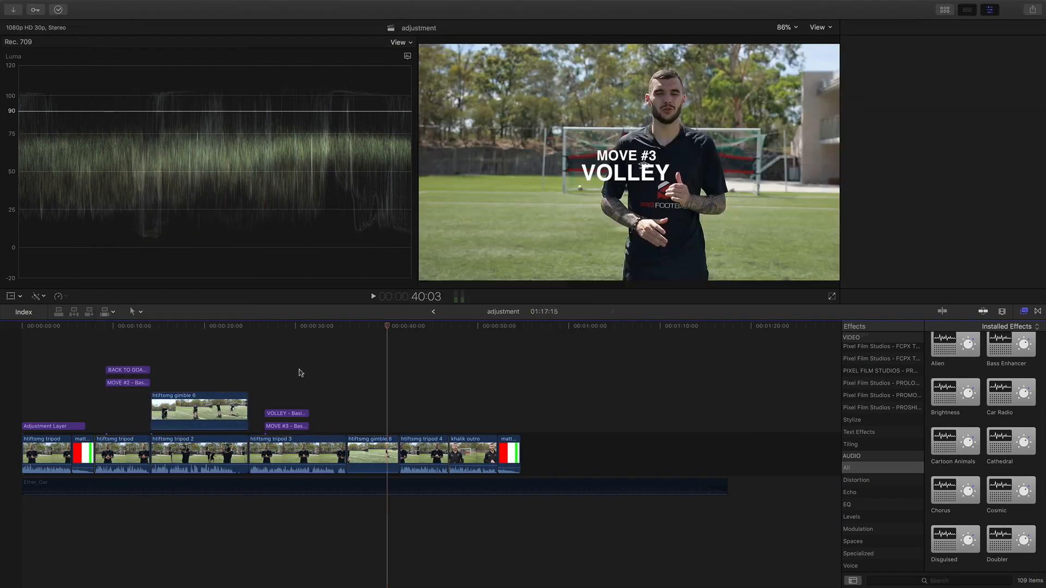
- Disable the effects on the first tripod clip in the timeline
left_click(299, 374)
left_click(48, 452)
left_click(849, 45)
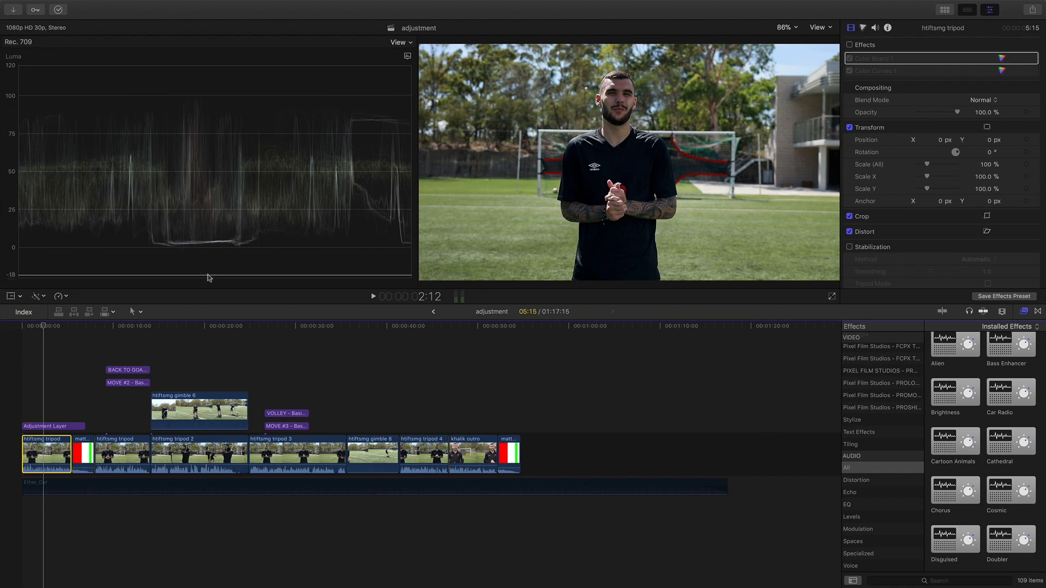
- Show the Titles browser and disable the existing adjustment layer at the start of the timeline
left_click(19, 398)
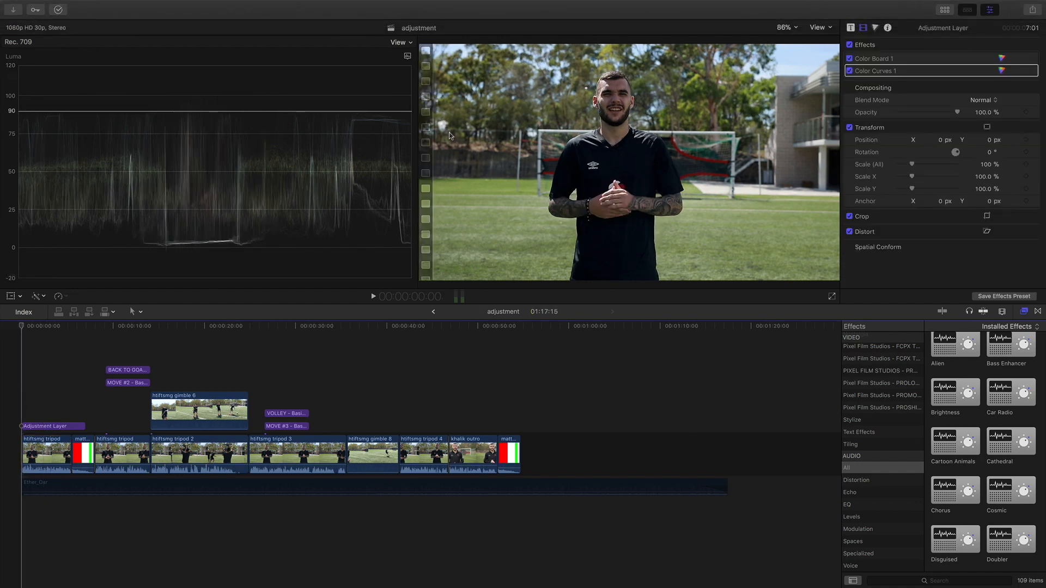
key("ctrl+super+1")
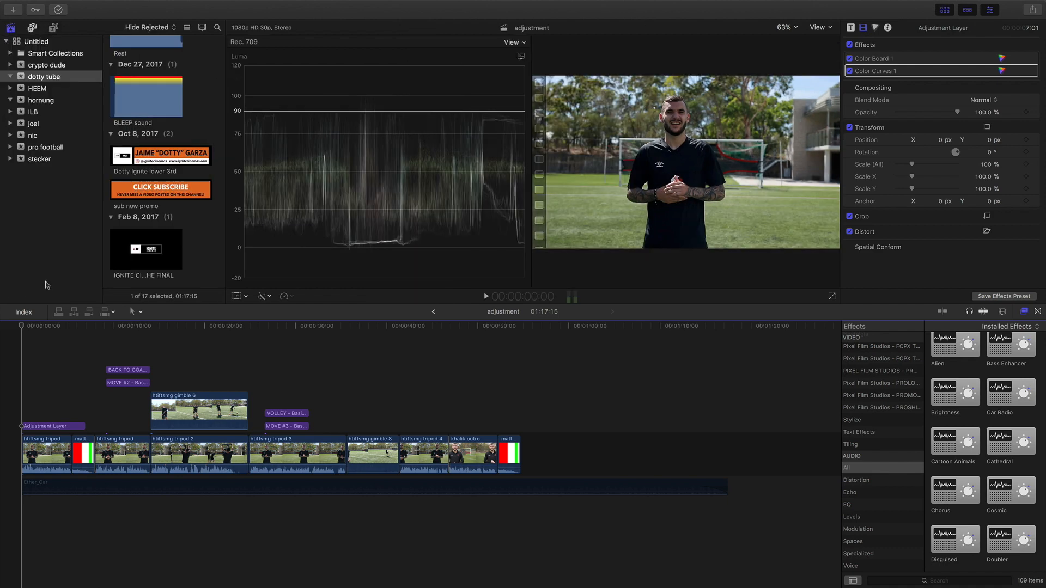
key("alt+super+1")
left_click(45, 426)
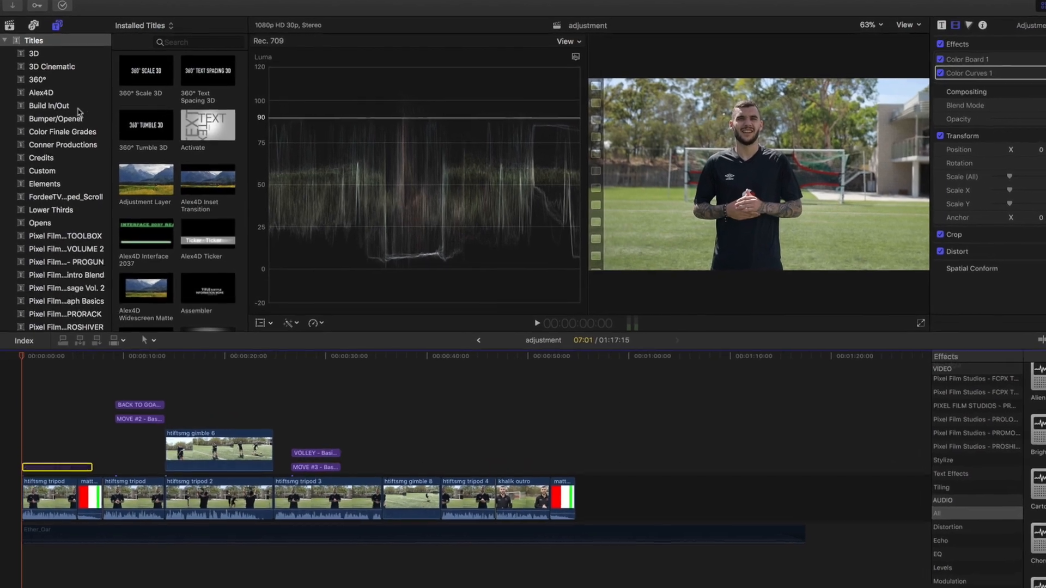
- Add the Adjustment Layer title from the installed titles above the first clip, starting at the beginning of the timeline
scroll(155, 103, "down", 1)
scroll(152, 103, "up", 5)
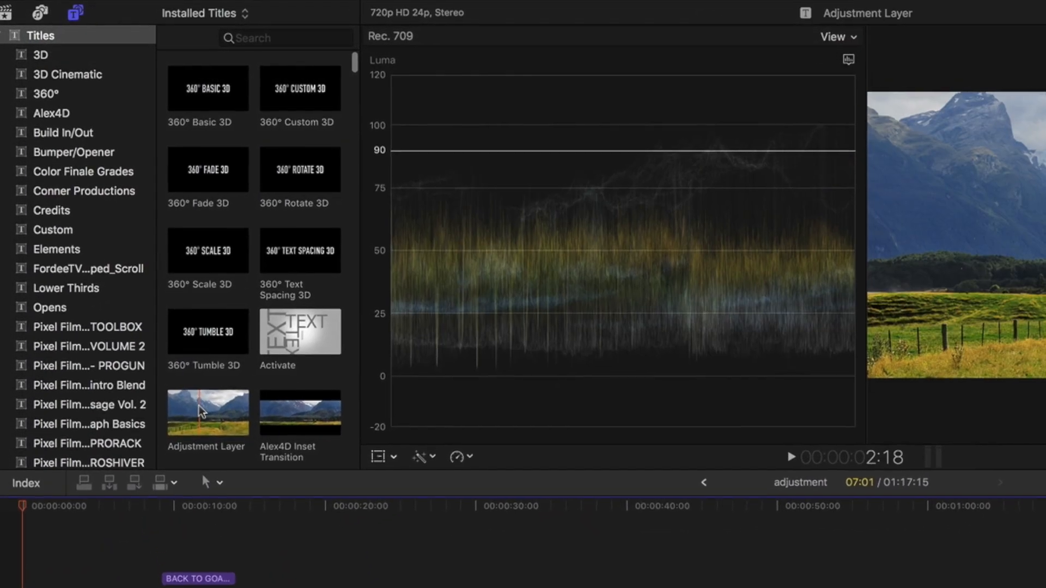
left_click_drag(181, 362, 40, 467)
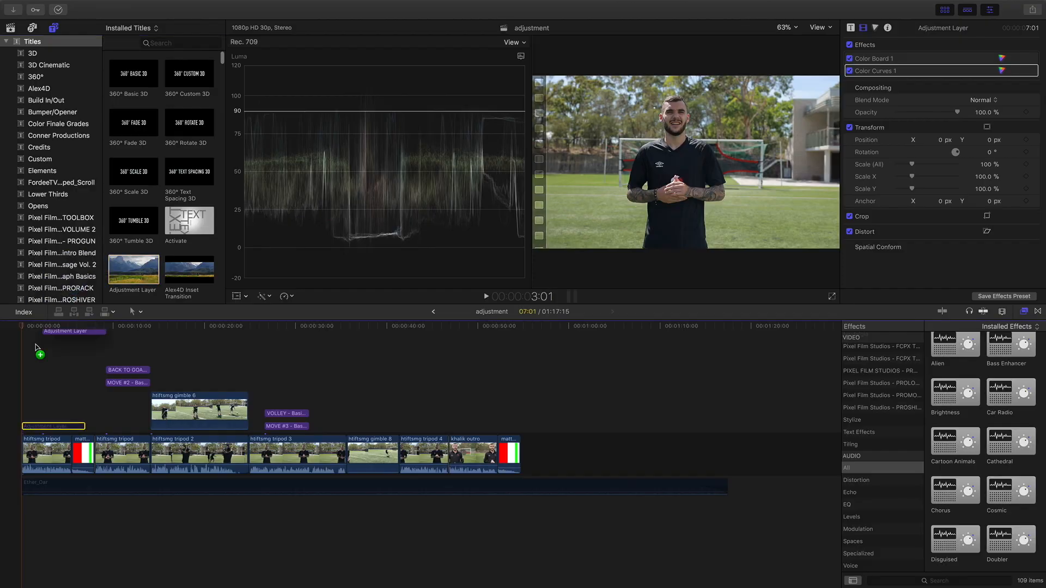
left_click_drag(36, 349, 22, 358)
left_click(31, 368)
key("space")
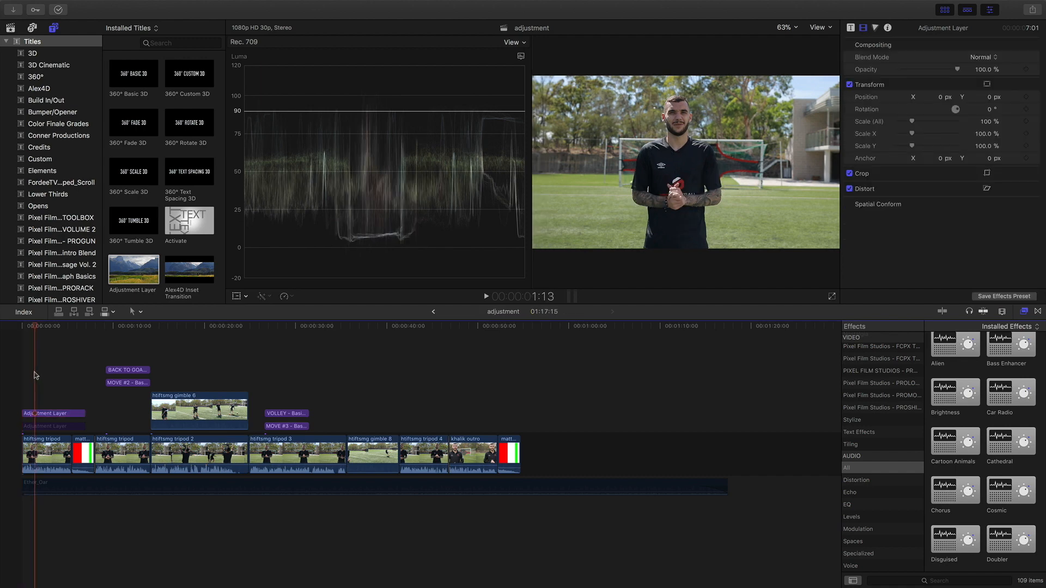
- Browse all installed video effects for the adjustment layer above the first tripod clip
left_click(51, 414)
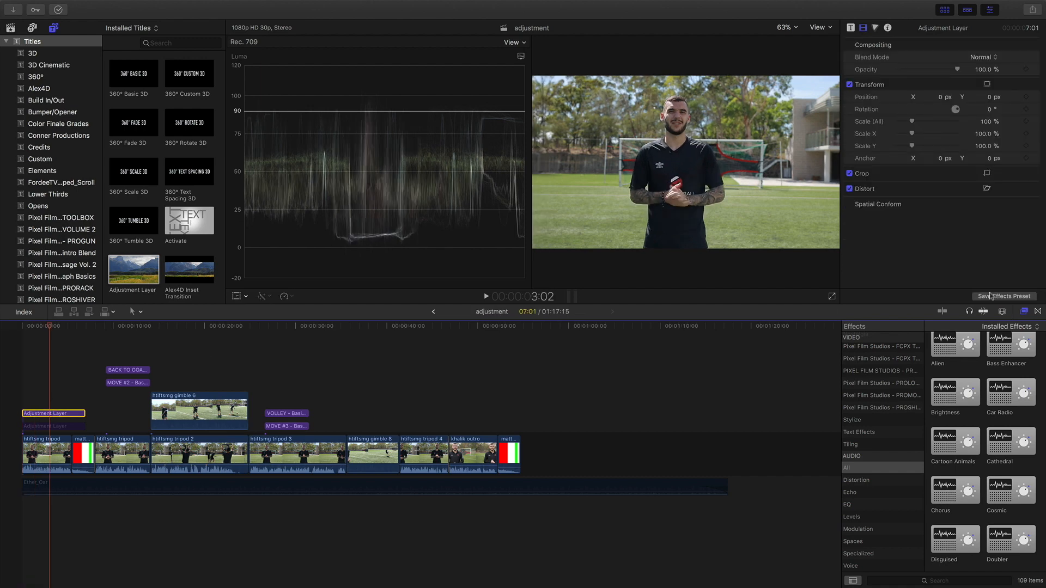
left_click(1024, 312)
scroll(964, 386, "down", 2)
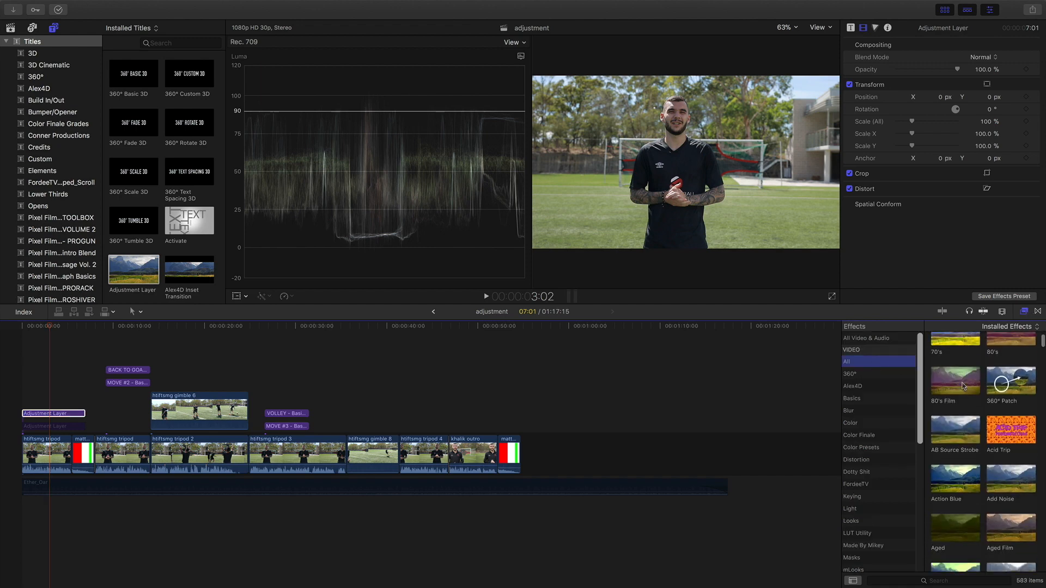
scroll(964, 385, "down", 1)
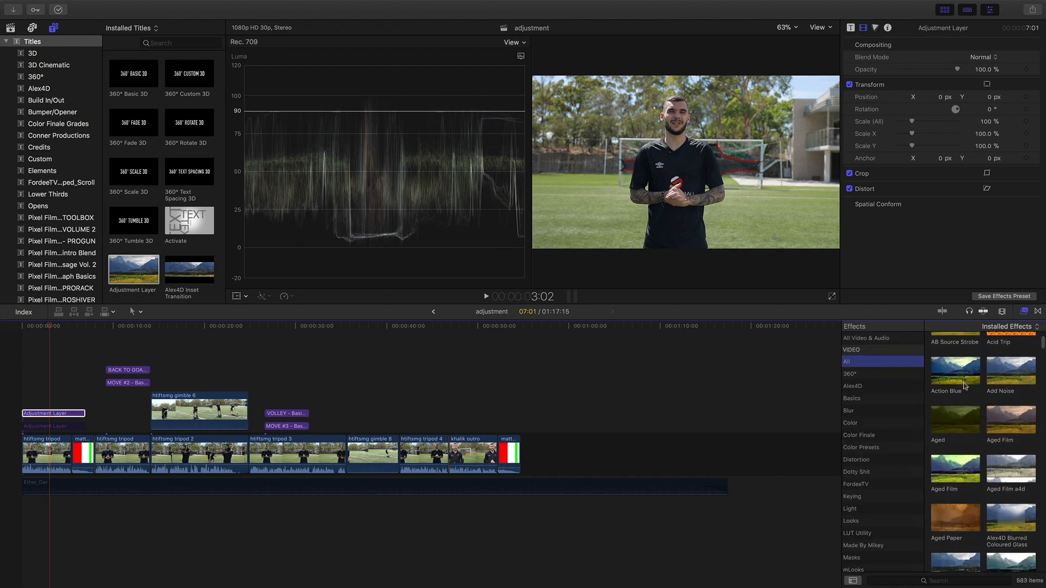
scroll(964, 385, "up", 5)
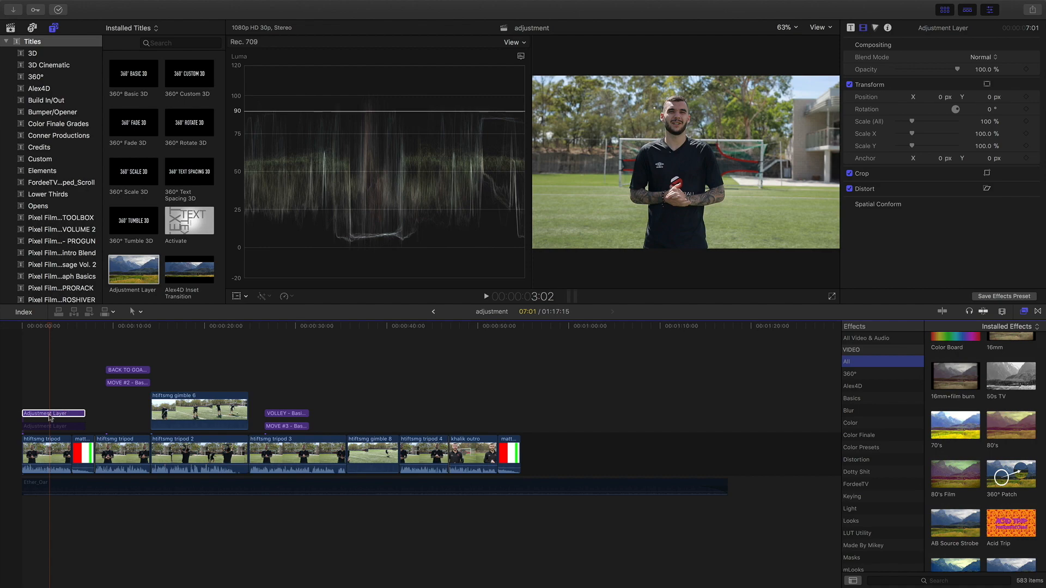
left_click_drag(50, 417, 46, 372)
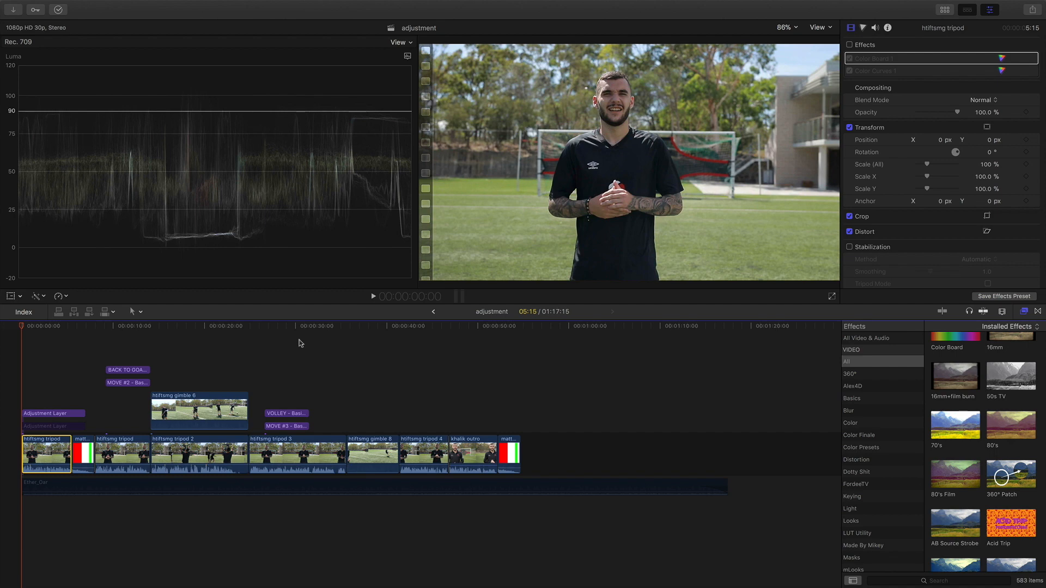
- Grade the adjustment layer with a Color Board, lowering the shadows exposure to -7% and reducing the midtones exposure
left_click(41, 414)
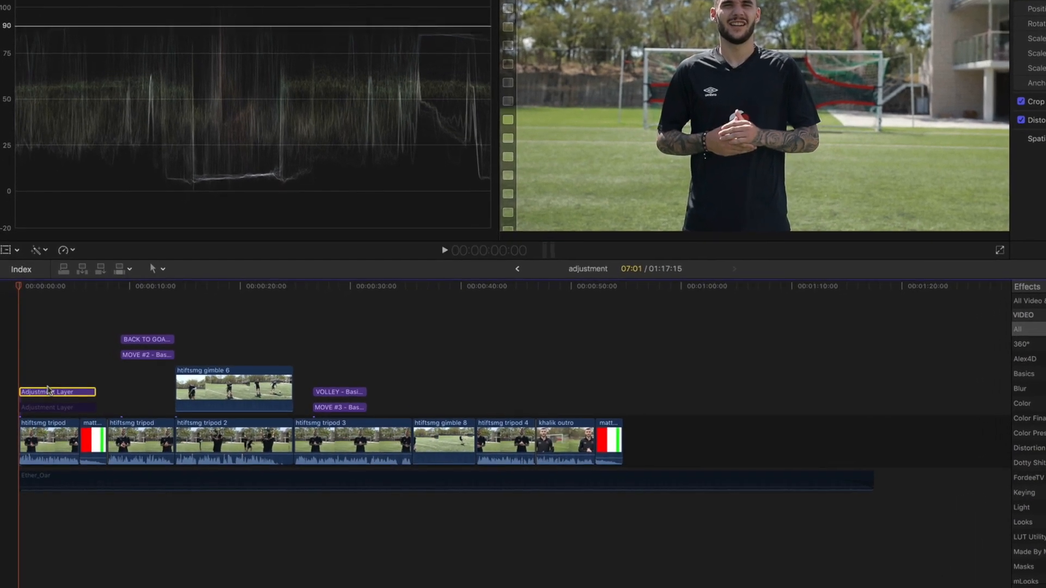
key("super+6")
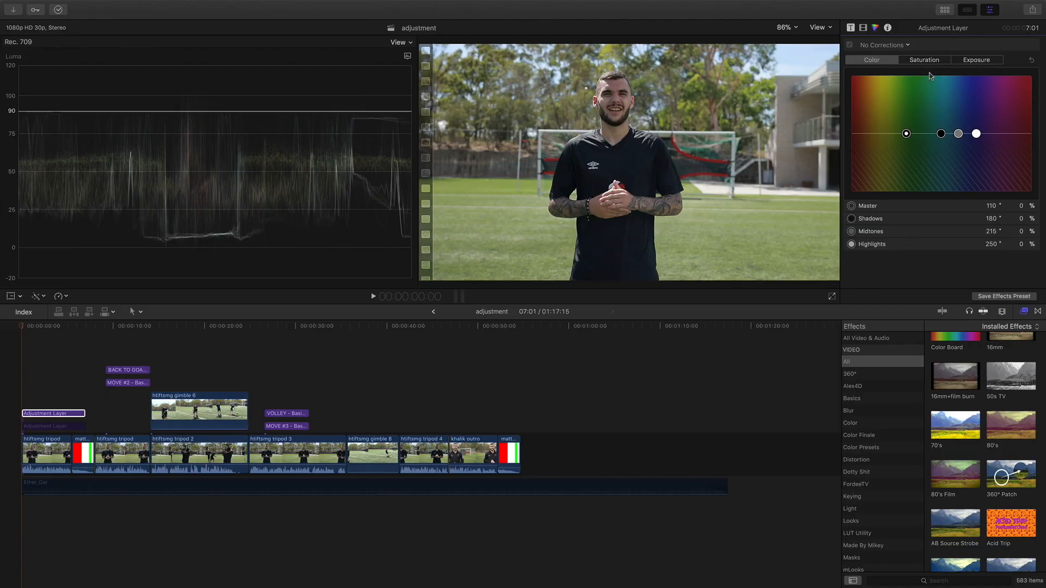
left_click(973, 64)
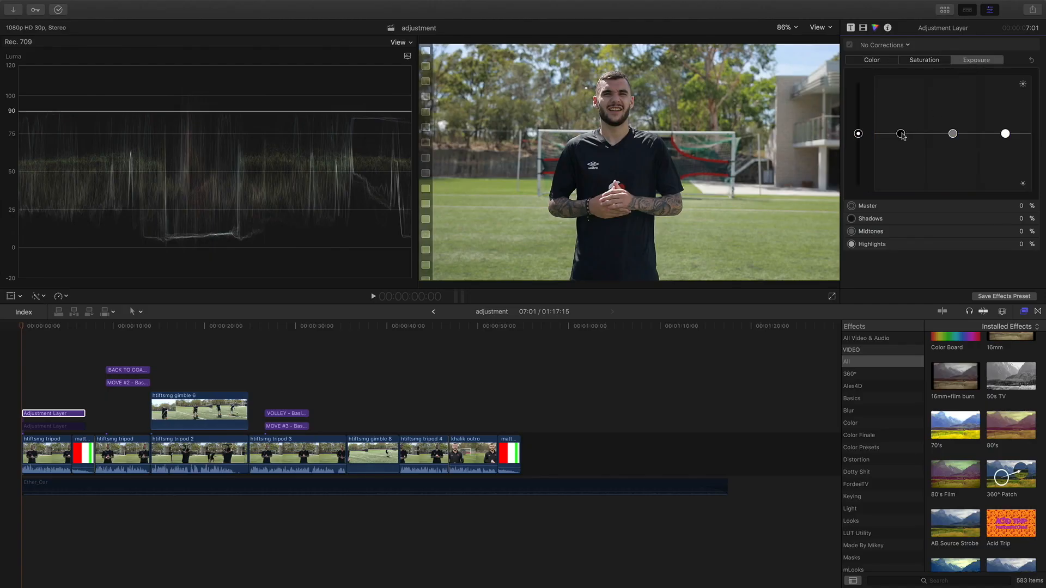
left_click_drag(901, 134, 903, 139)
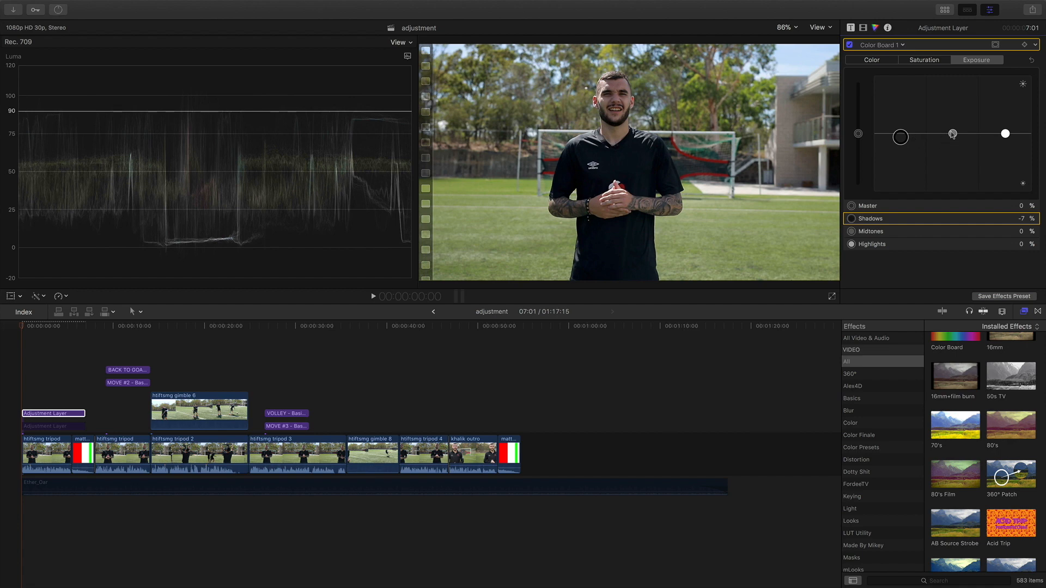
left_click_drag(952, 133, 952, 135)
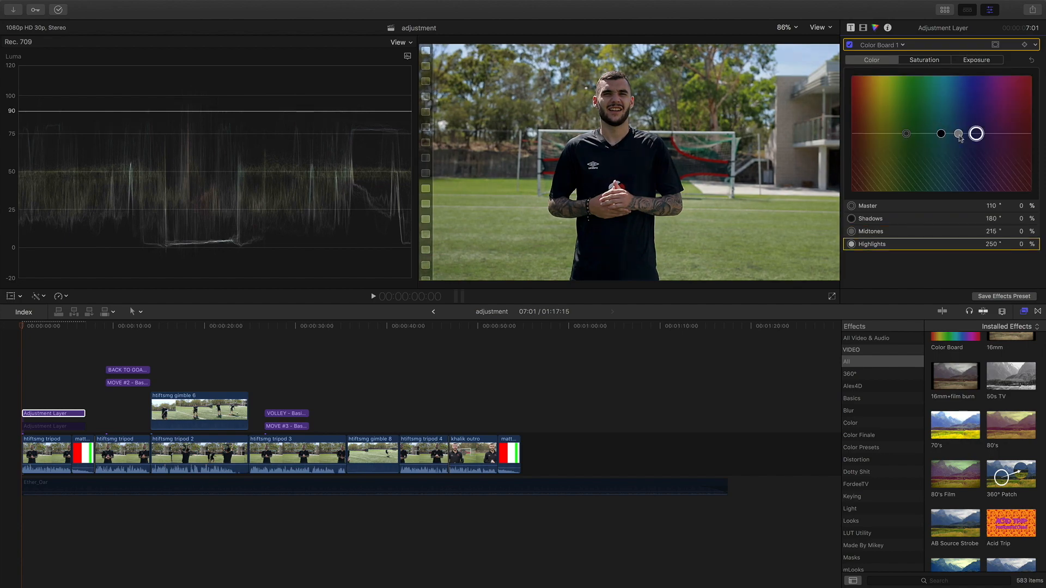
left_click(957, 133)
left_click(925, 62)
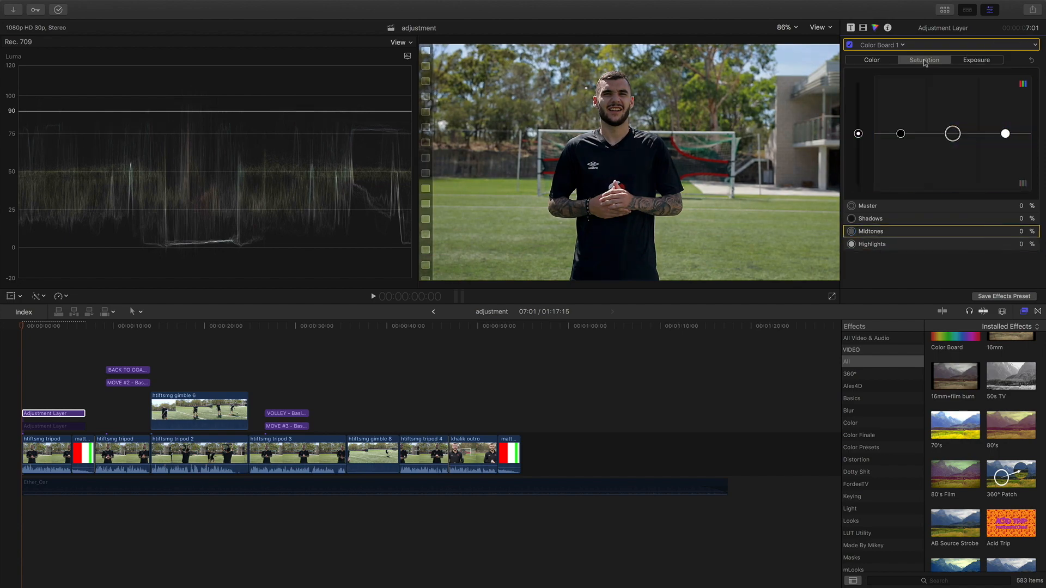
left_click(875, 61)
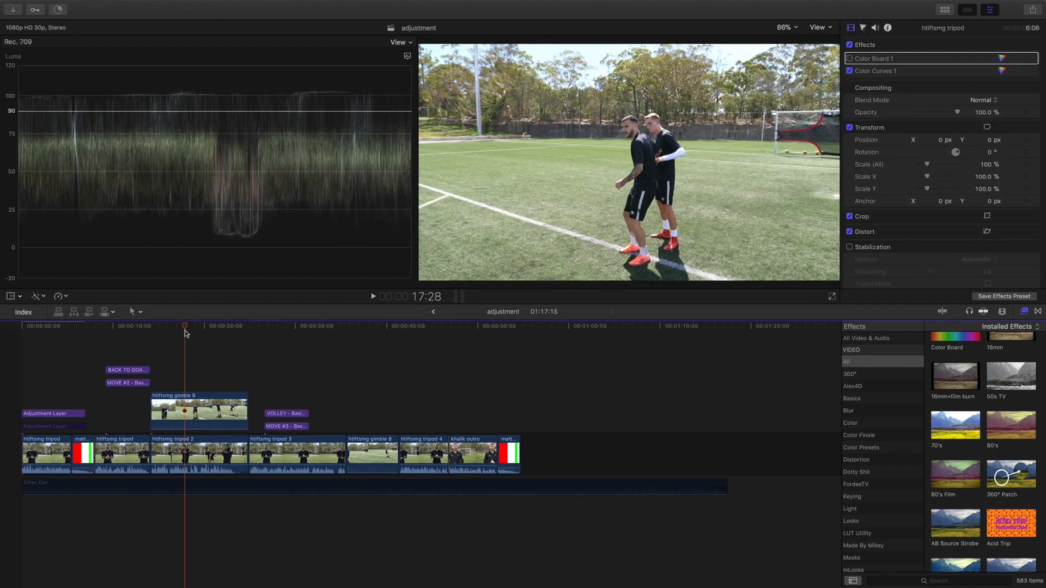
- Extend the end of the graded adjustment layer to a duration of 41:25 so it spans the clips through gimble 8
left_click(99, 327)
left_click_drag(86, 333, 200, 332)
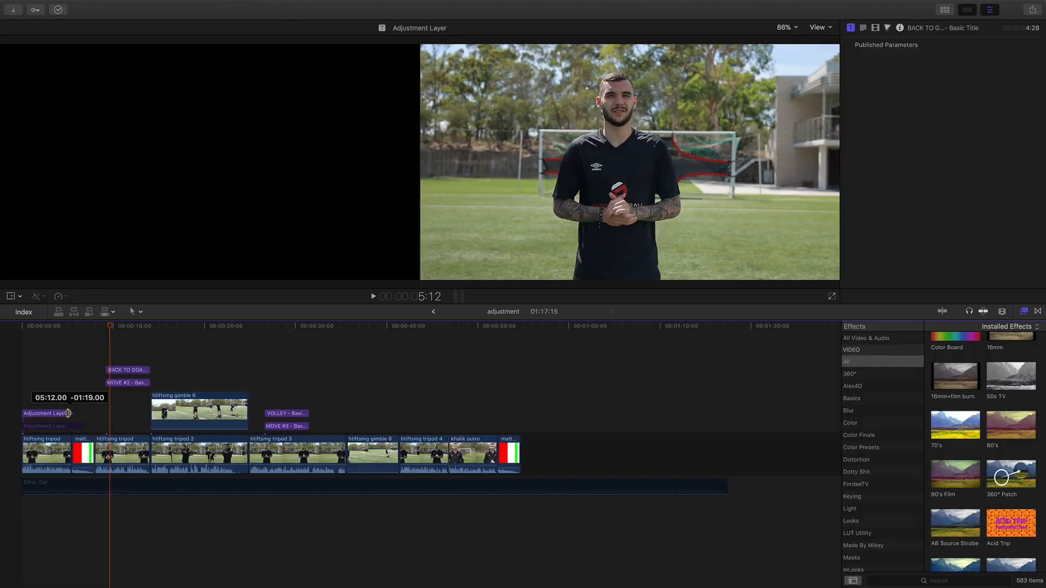
left_click_drag(68, 414, 401, 392)
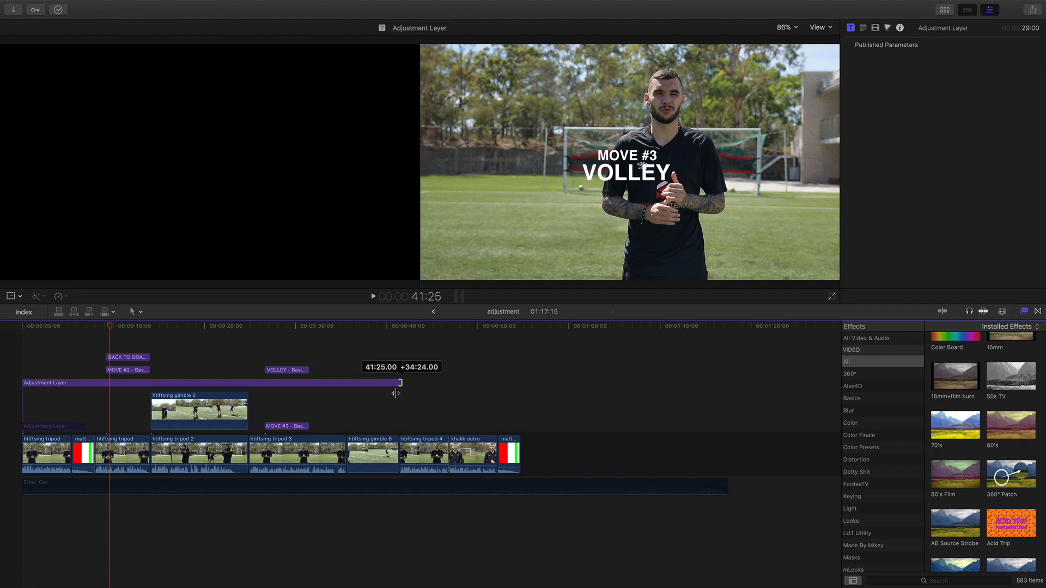
- Toggle the long adjustment layer off and on to compare the grade over the gimble 6 clip
left_click_drag(109, 331, 210, 338)
left_click(203, 383)
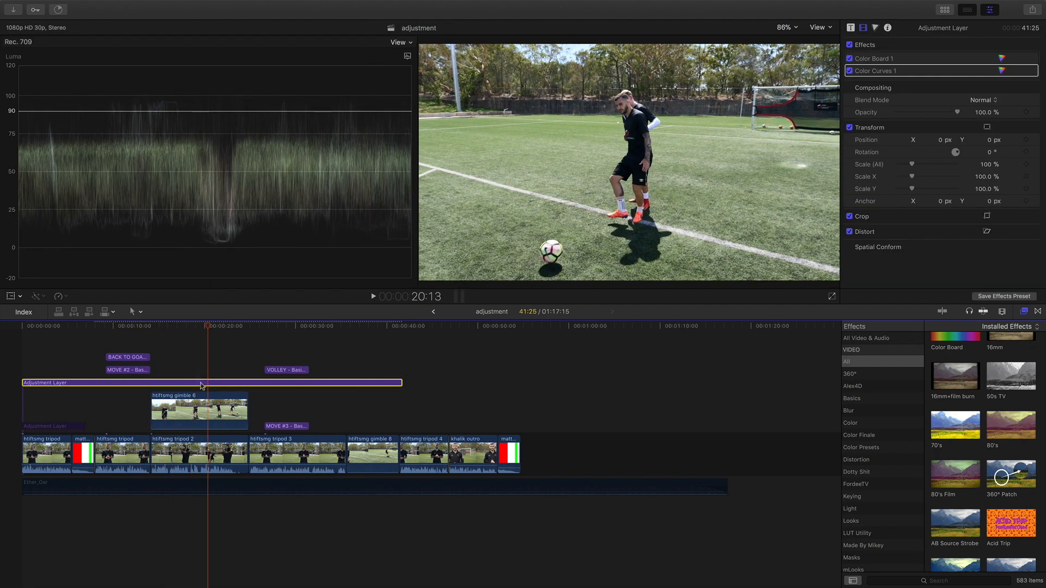
key("v")
key("v")
key("v")
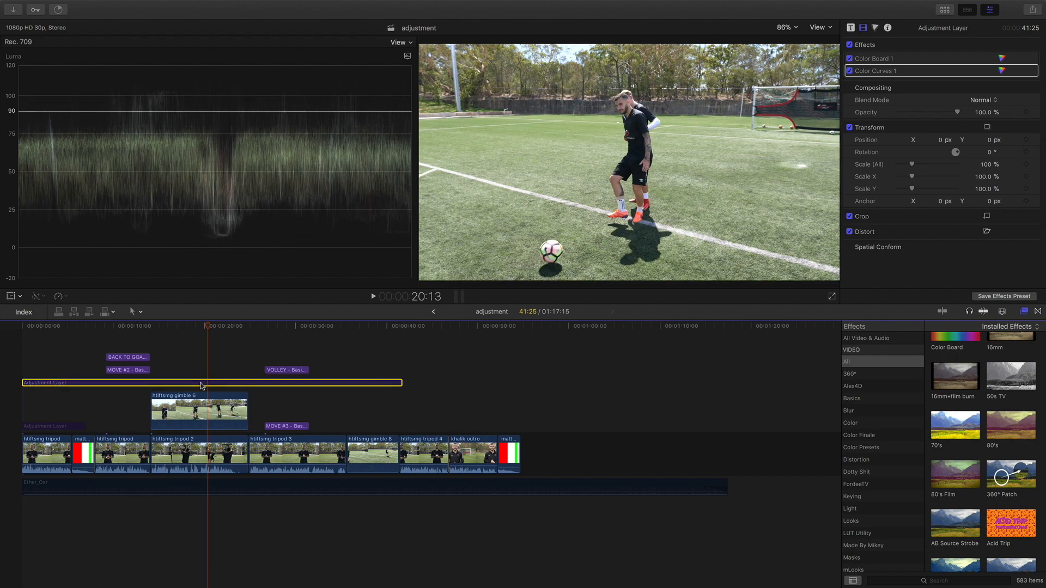
key("v")
- Compare the image with and without the long adjustment layer at two points over the tripod 3 clip
left_click_drag(209, 327, 309, 388)
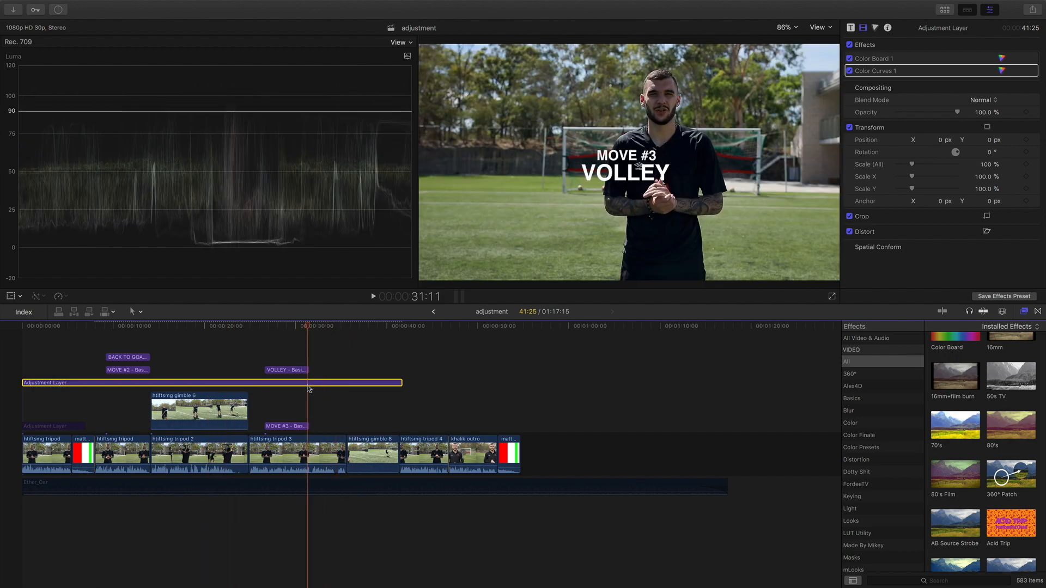
key("v")
key("v")
key("v")
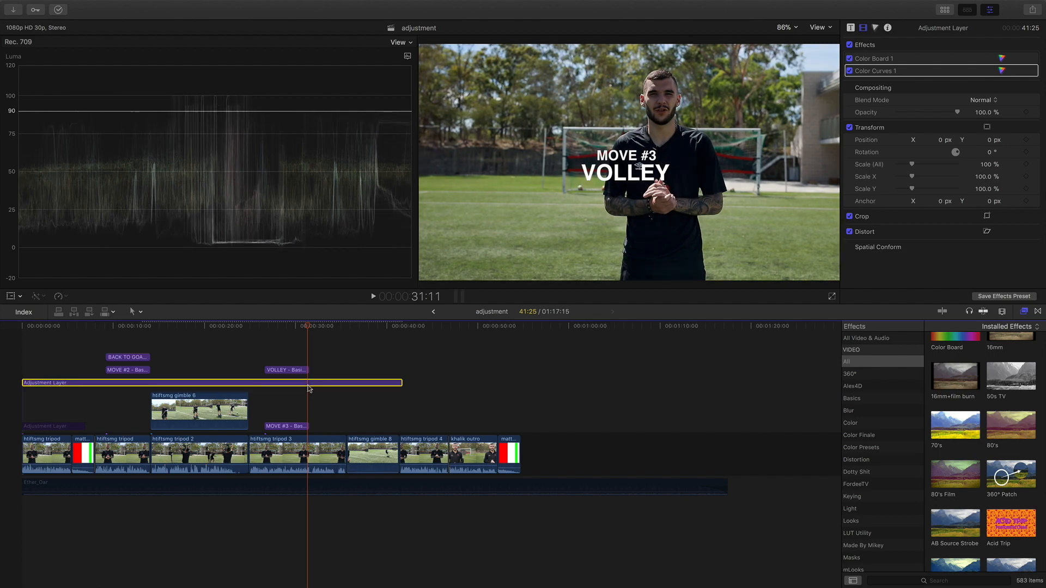
left_click_drag(308, 327, 342, 332)
key("v")
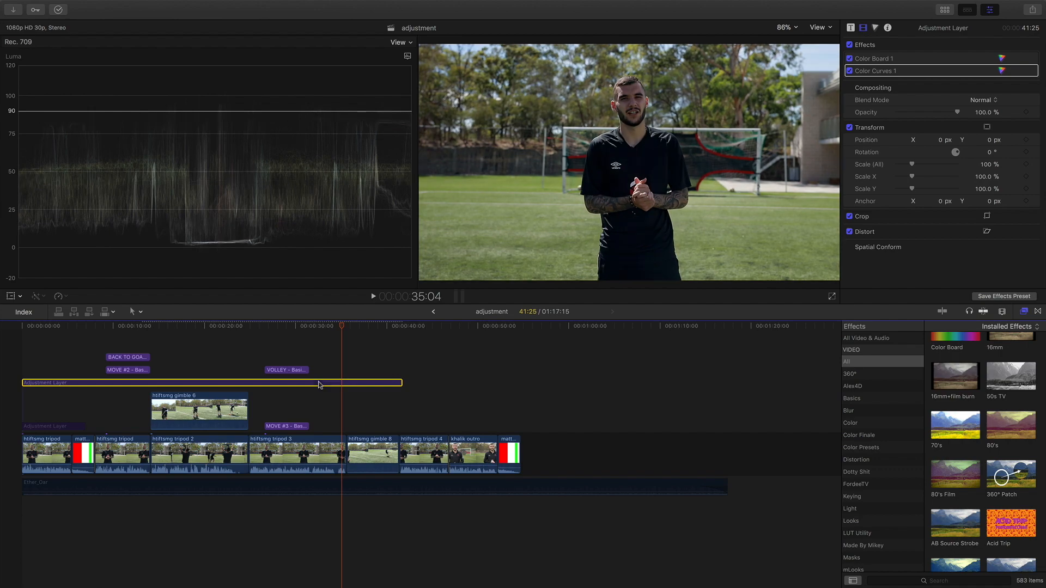
- Inspect the second tripod clip, the gimble 6 clip's effects and the effects on the long adjustment layer
left_click(140, 409)
mouse_move(152, 342)
left_mouse_down()
mouse_move(187, 342)
mouse_move(153, 341)
left_mouse_up()
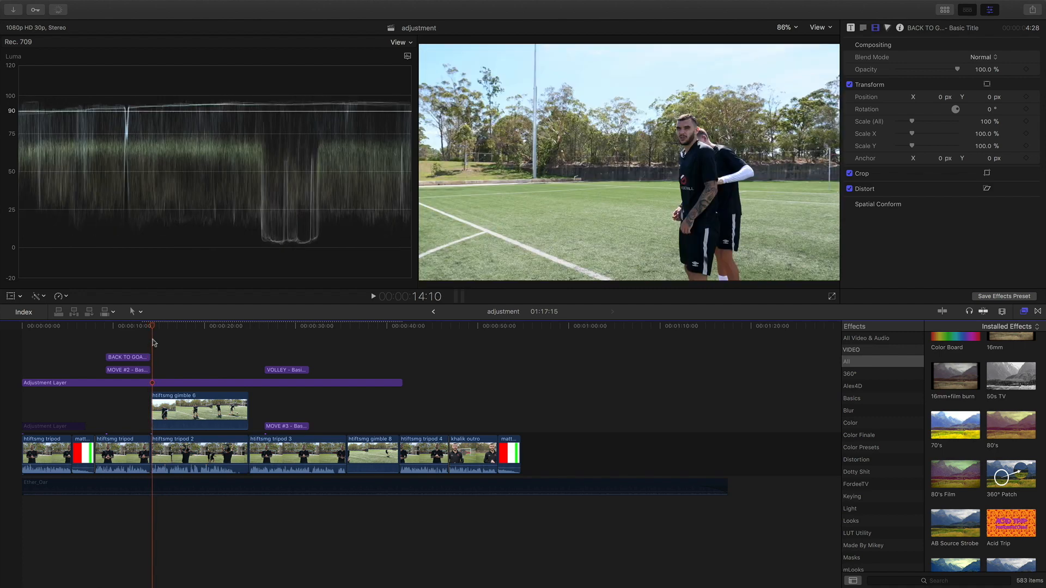
left_click(119, 449)
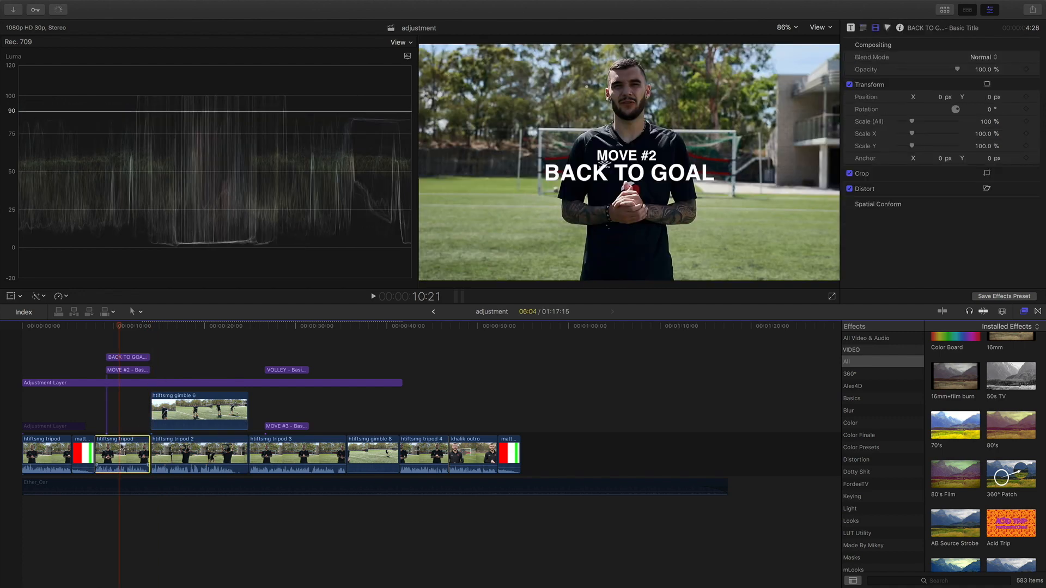
left_click(172, 425)
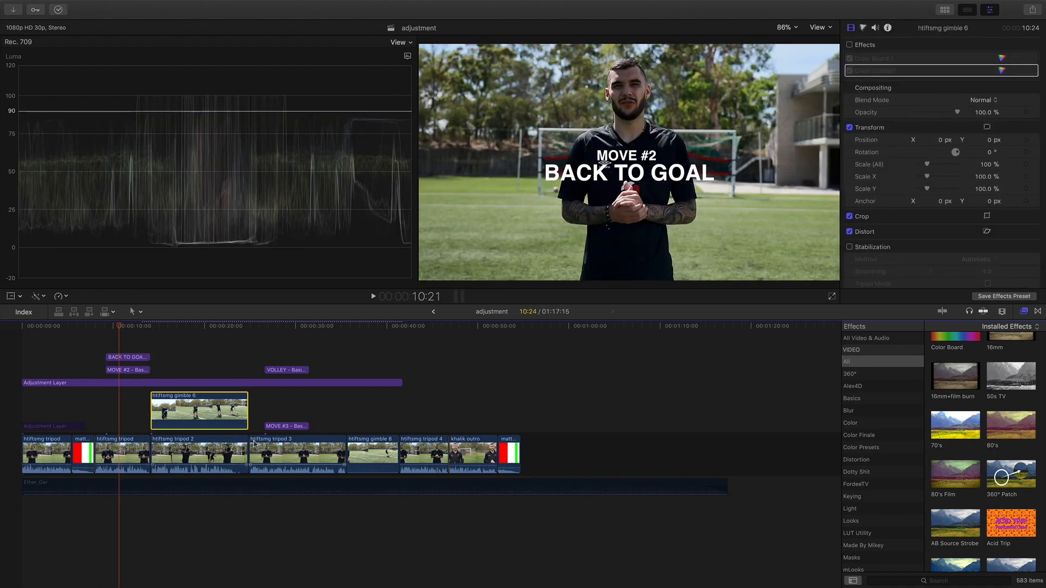
left_click(196, 381)
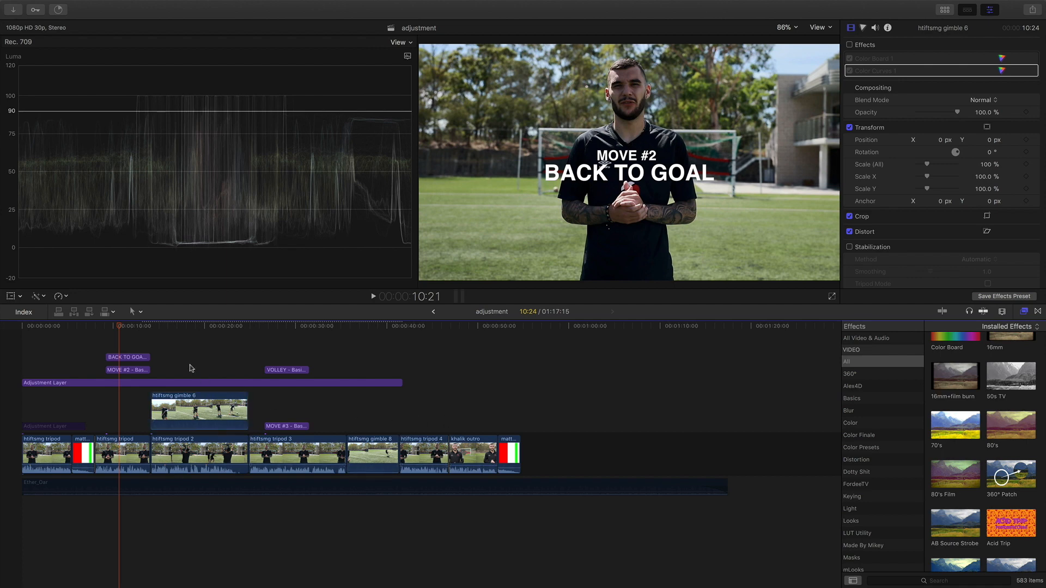
left_click(199, 383)
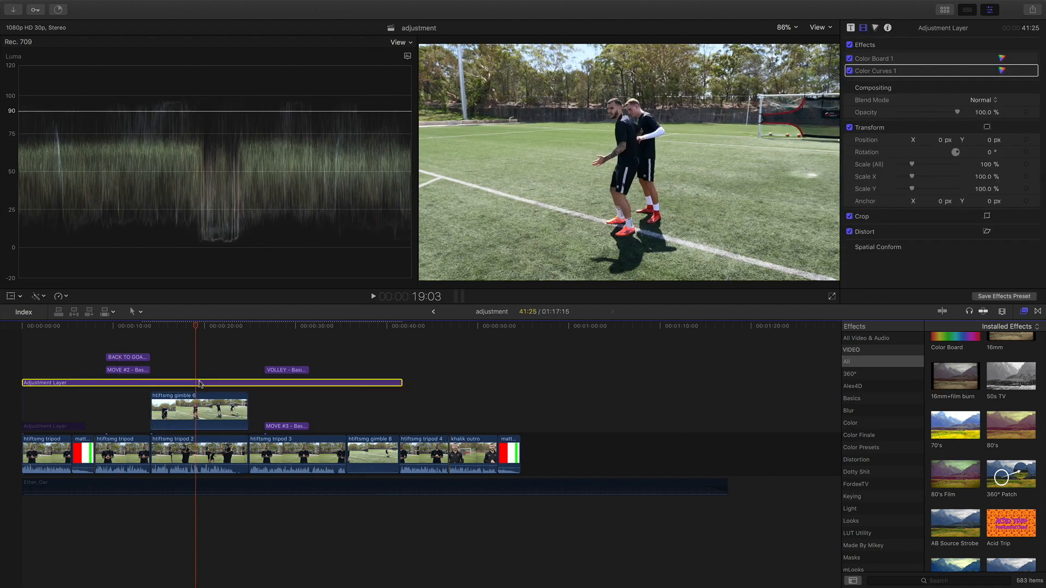
- Add another Adjustment Layer title from the installed titles above the tripod 4 clip
key("alt+super+1")
left_click_drag(133, 270, 419, 426)
left_click(422, 374)
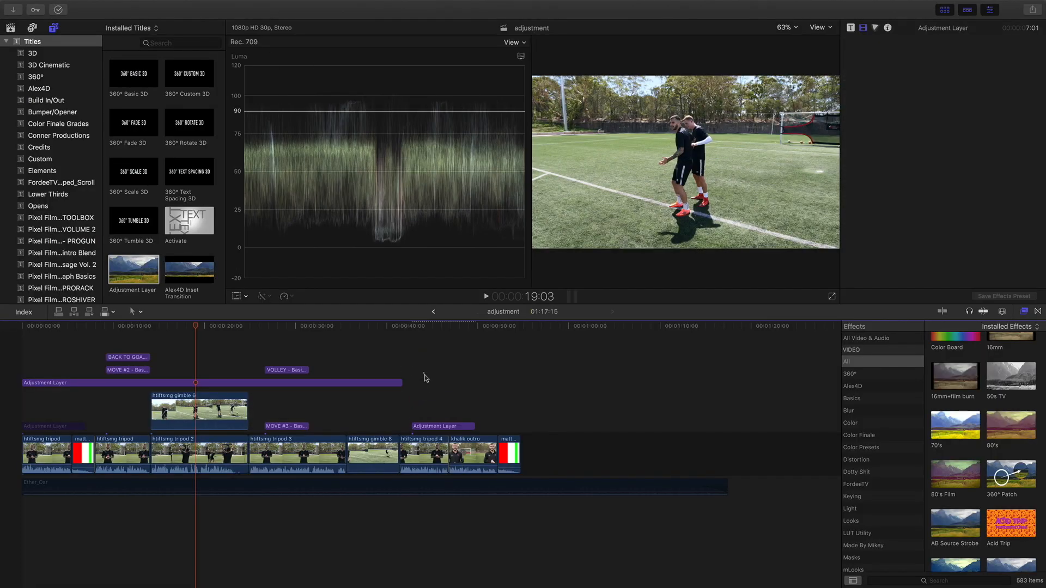
- Apply the Acid Trip effect to the new adjustment layer and place it at the start of the timeline above the long layer
left_click_drag(1007, 537, 21, 347)
left_click(21, 347)
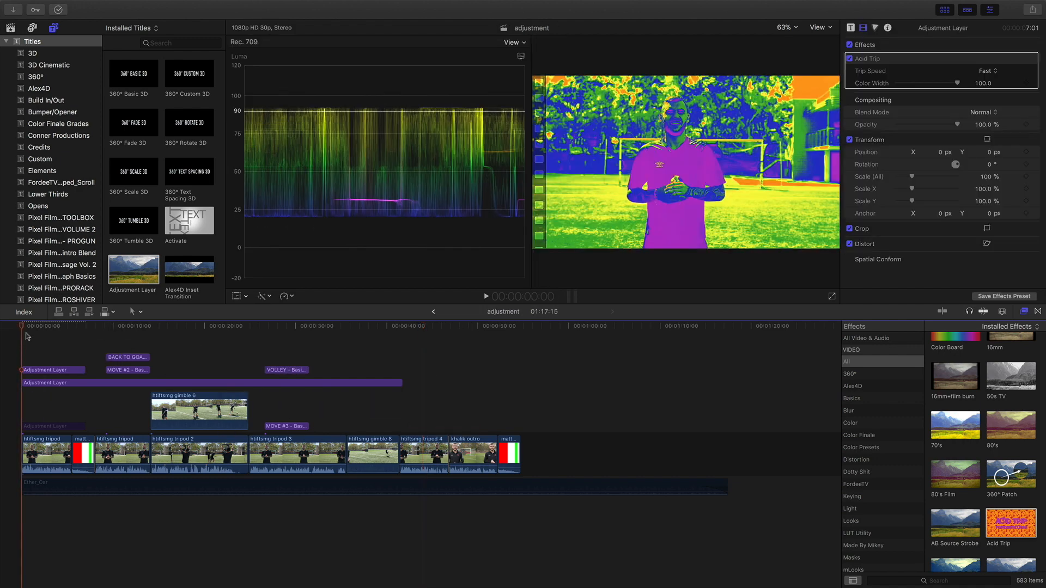
- Trim the Acid Trip adjustment layer to a duration of 1:00, keep it above the long layer and preview it
left_click_drag(85, 370, 36, 391)
left_click(24, 368)
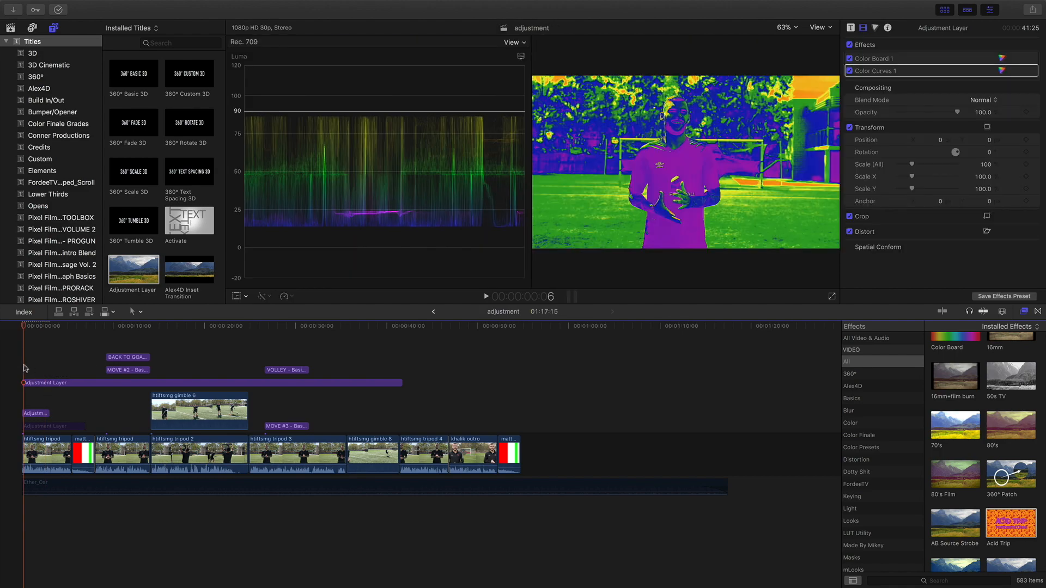
key("space")
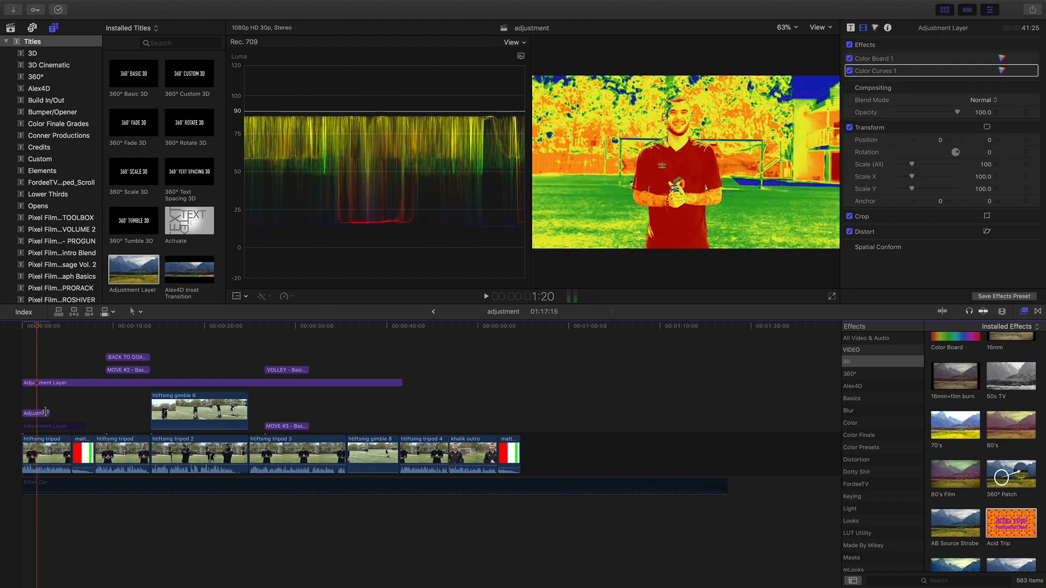
left_click_drag(47, 413, 35, 415)
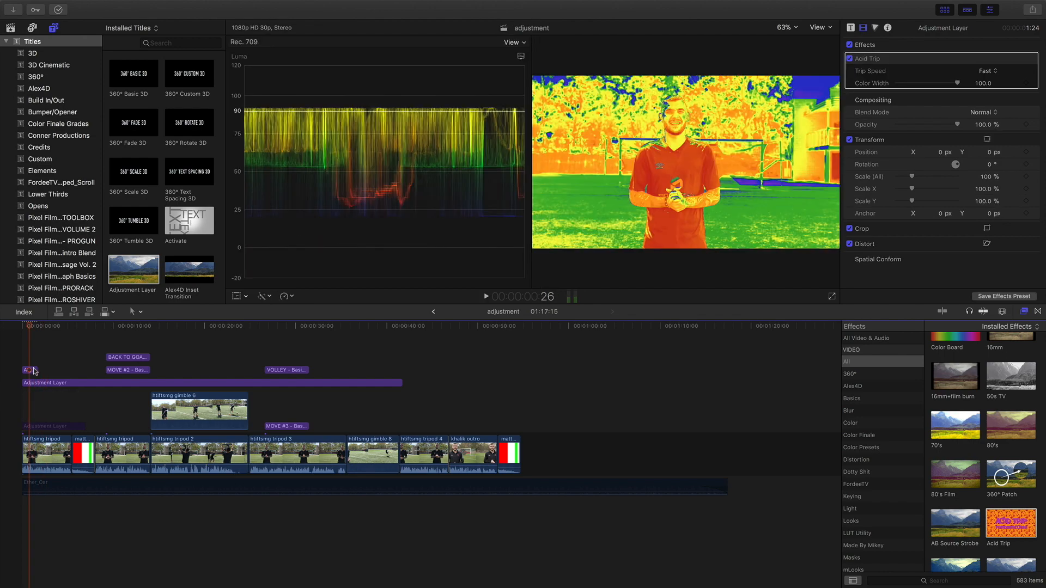
left_click_drag(36, 370, 26, 371)
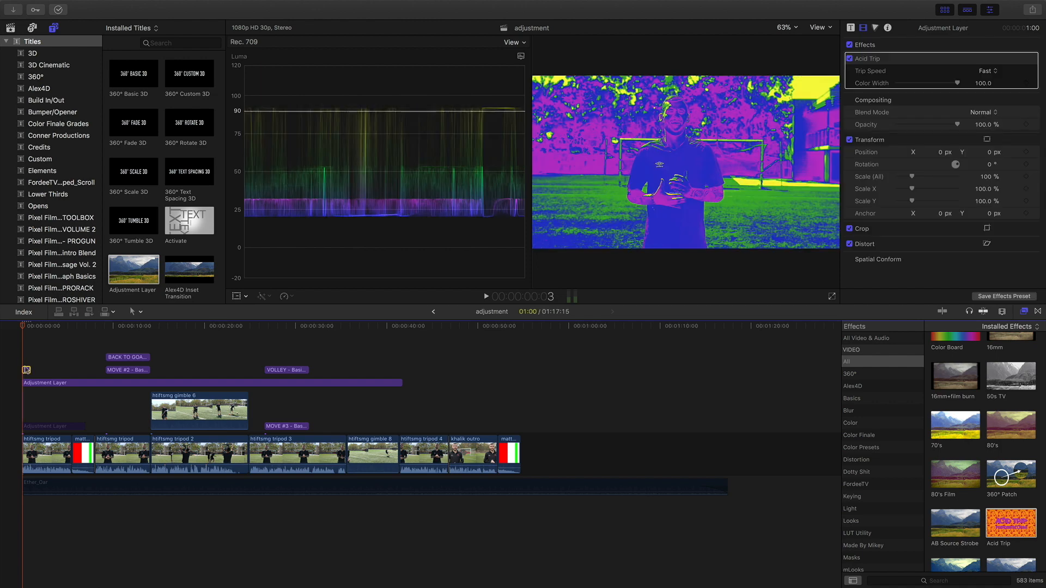
left_click(40, 358)
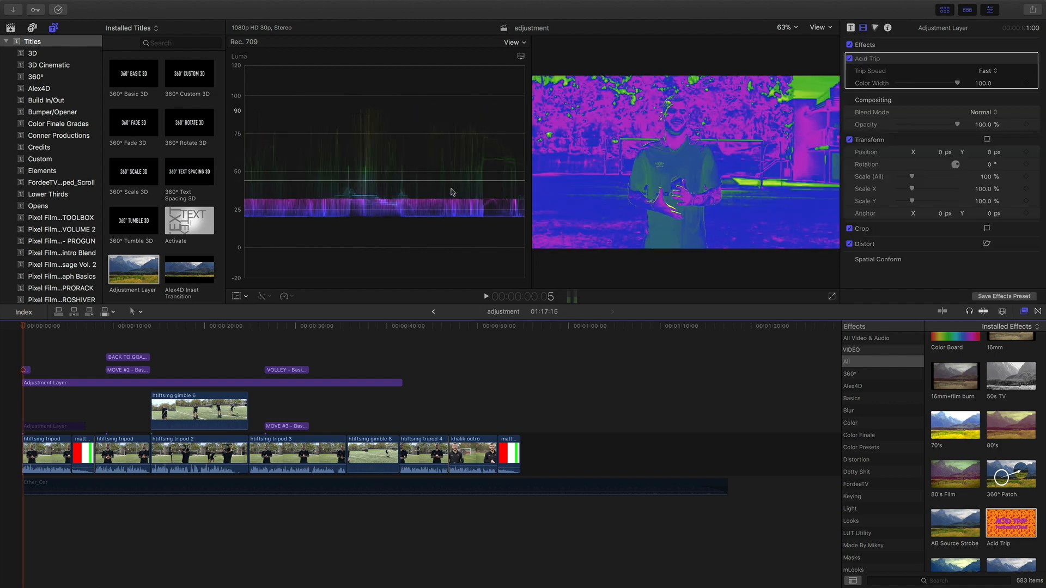
- Move the short Acid Trip adjustment layer to above the tripod 4 clip and select the long adjustment layer
left_click_drag(26, 370, 417, 426)
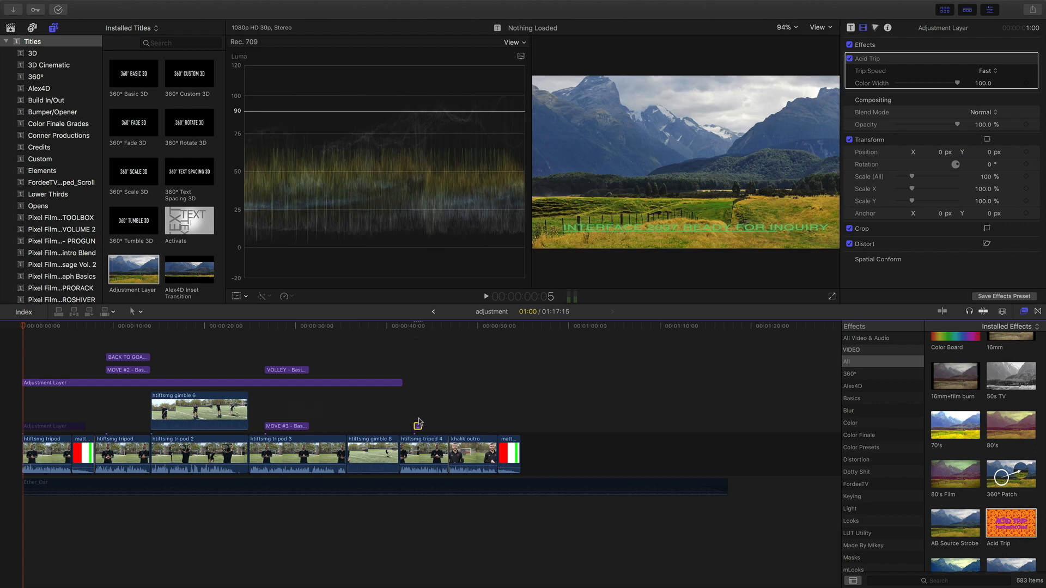
left_click(357, 375)
left_click(363, 386)
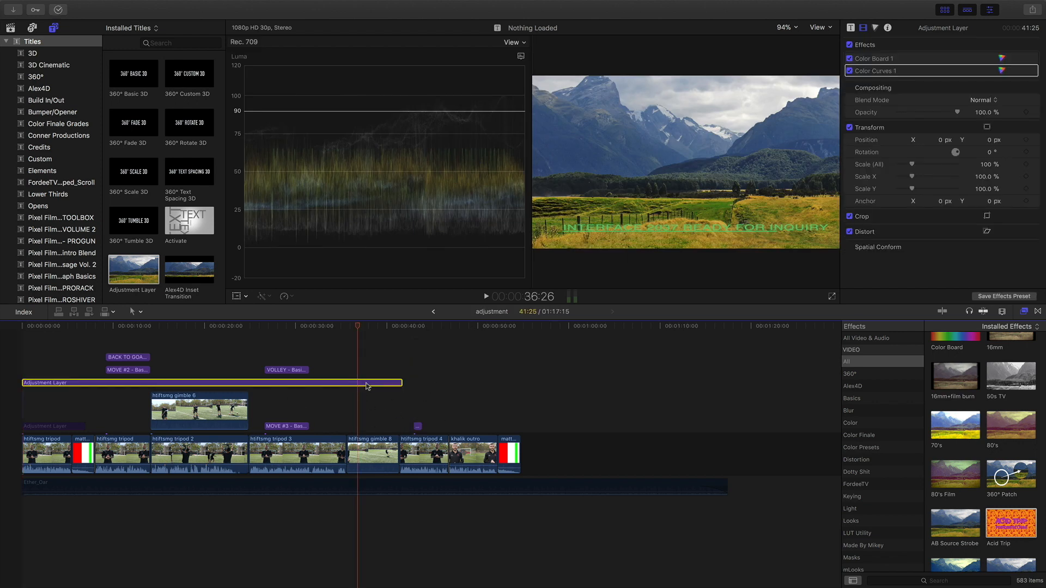